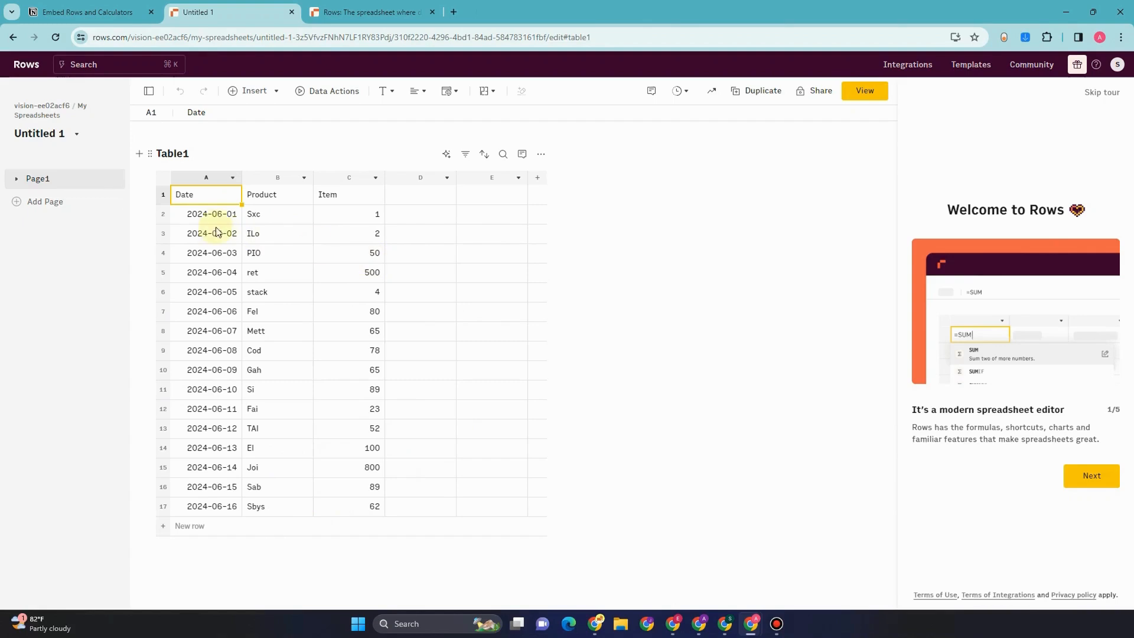
# - Enable private link sharing for the Untitled 1 spreadsheet and copy its share link
pyautogui.click(820, 94)
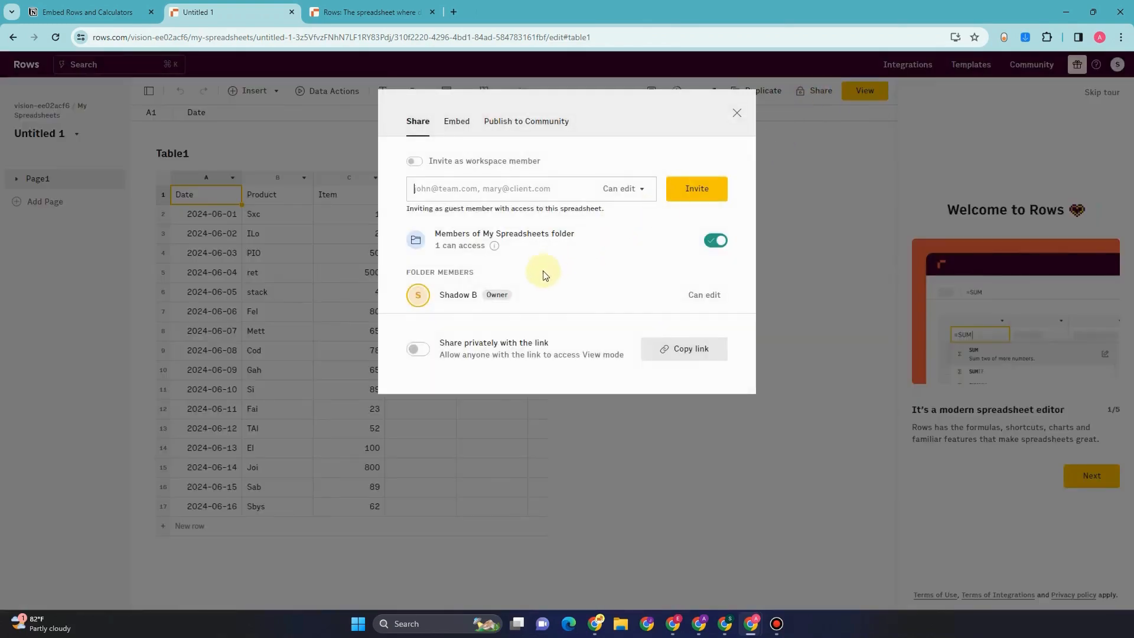
pyautogui.click(427, 354)
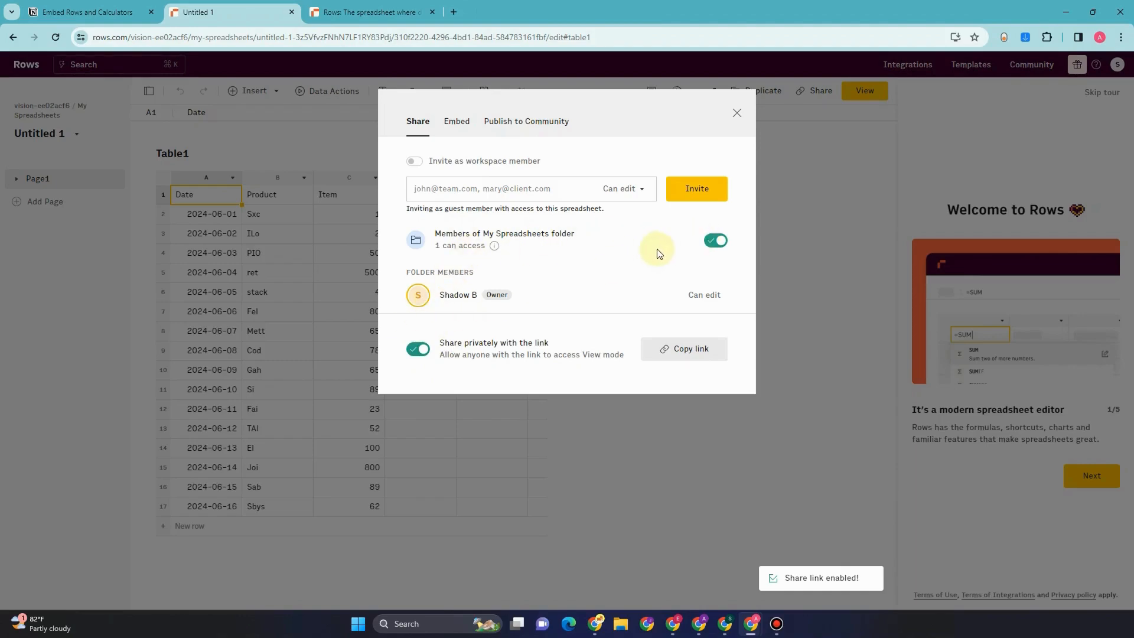
pyautogui.click(698, 358)
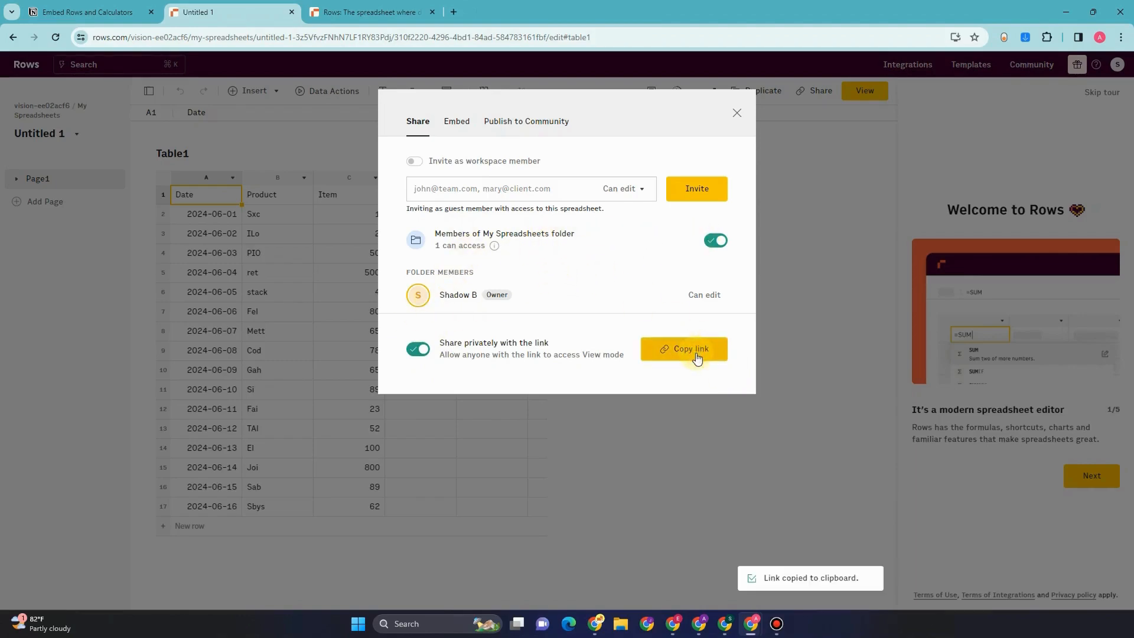
pyautogui.moveTo(799, 582)
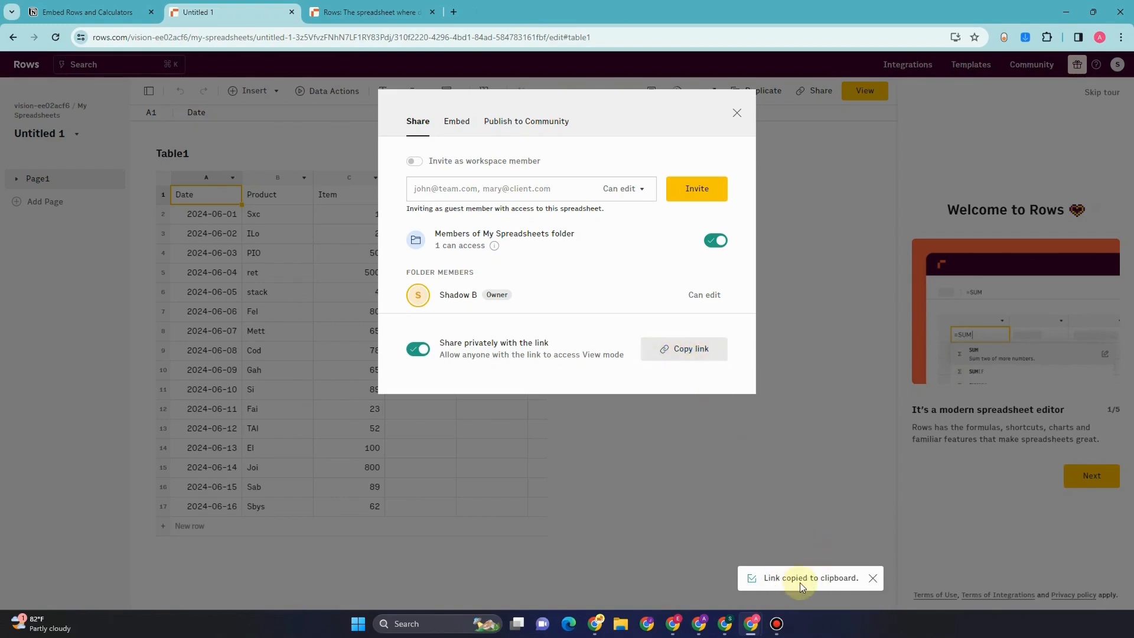
# - Switch to Notion, embed the copied share link in the Embed Rows and Calculators page, and enlarge the embed in height and width
pyautogui.click(125, 12)
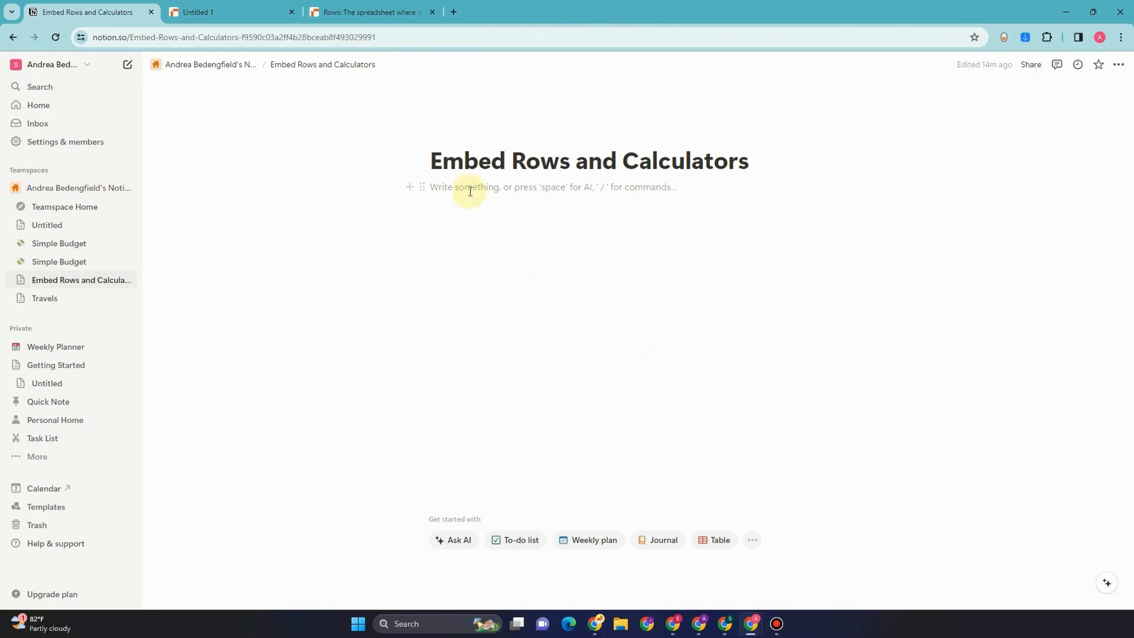
pyautogui.hotkey('ctrl', 'v')
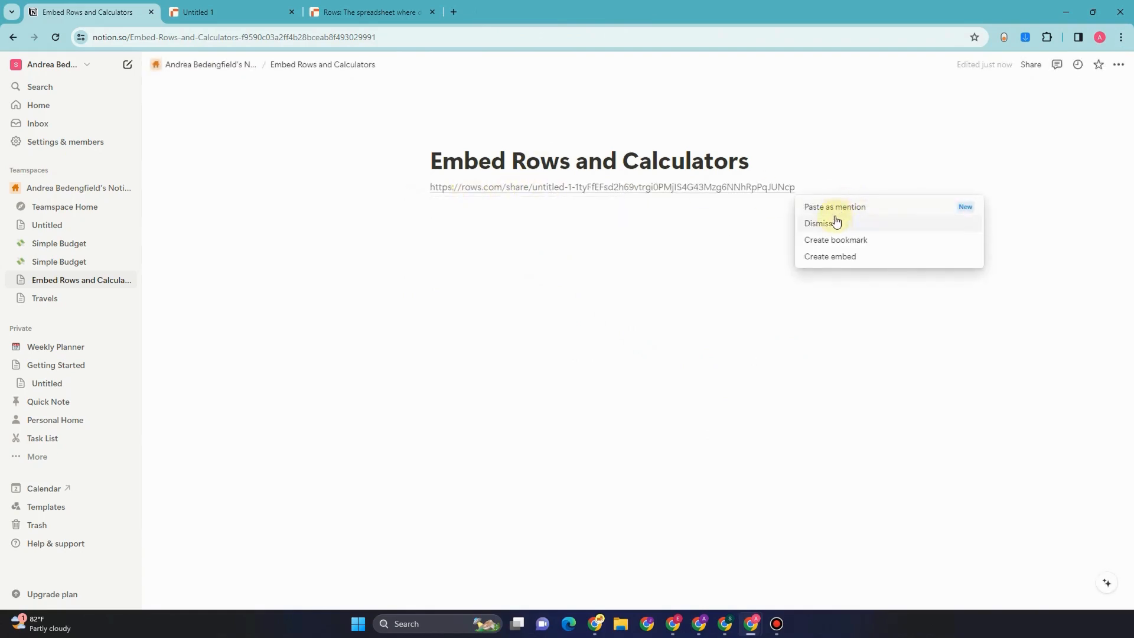
pyautogui.click(848, 258)
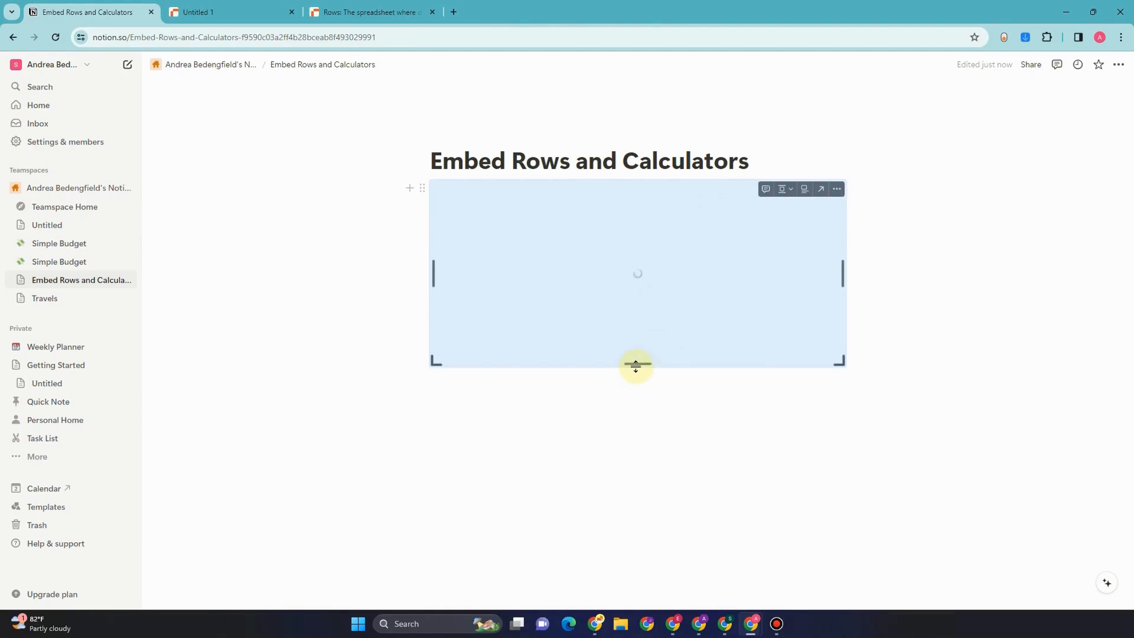
pyautogui.moveTo(636, 364); pyautogui.dragTo(638, 493)
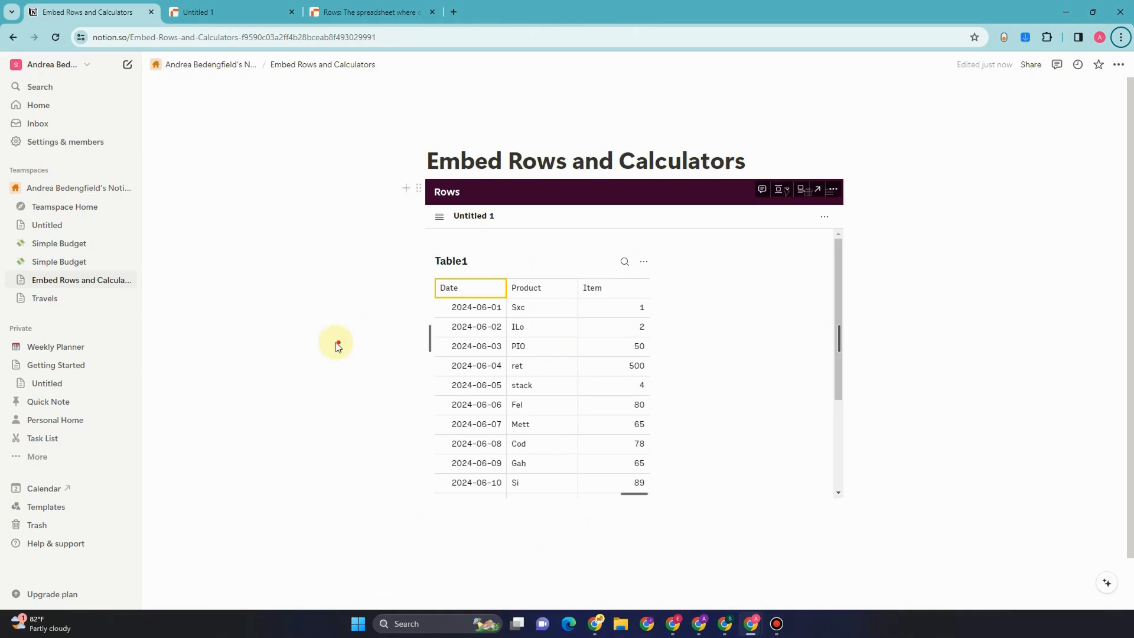
pyautogui.moveTo(338, 346); pyautogui.dragTo(152, 344)
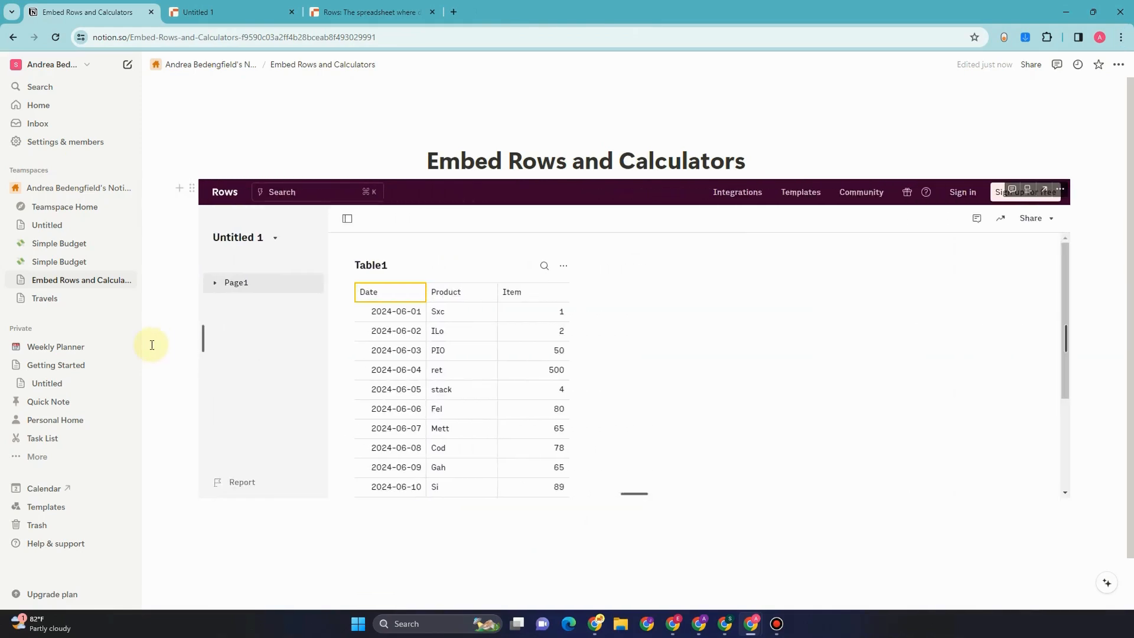
# - Look through the embedded spreadsheet's Table1 from the first row to the 2024-06-16 row
pyautogui.scroll(-3, 517, 388)
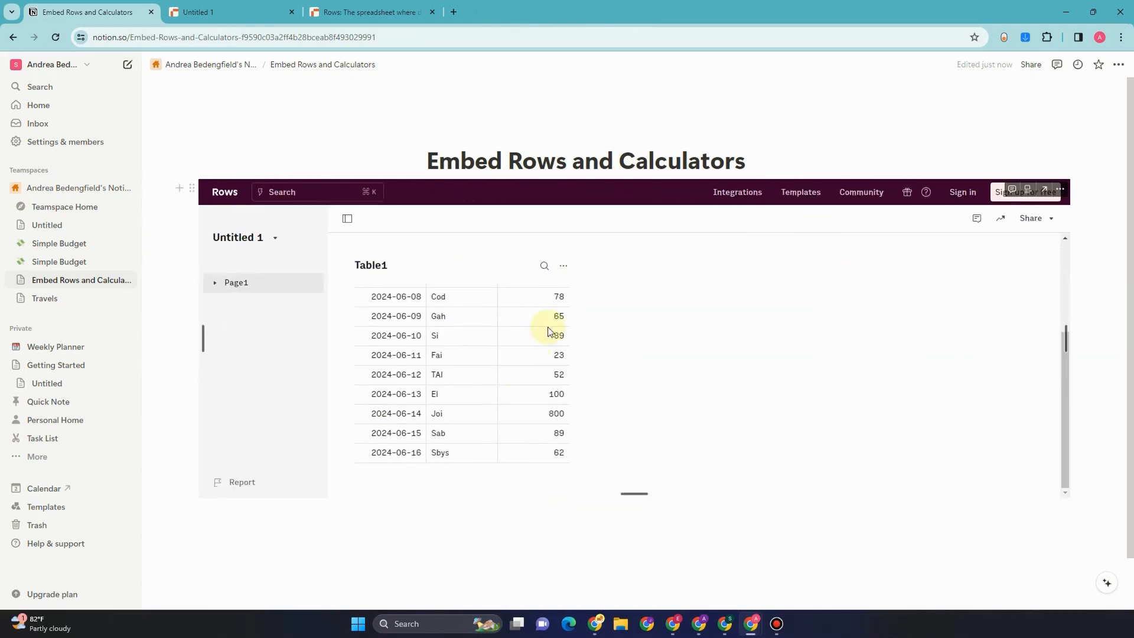
pyautogui.click(552, 331)
pyautogui.scroll(3, 562, 317)
pyautogui.click(514, 350)
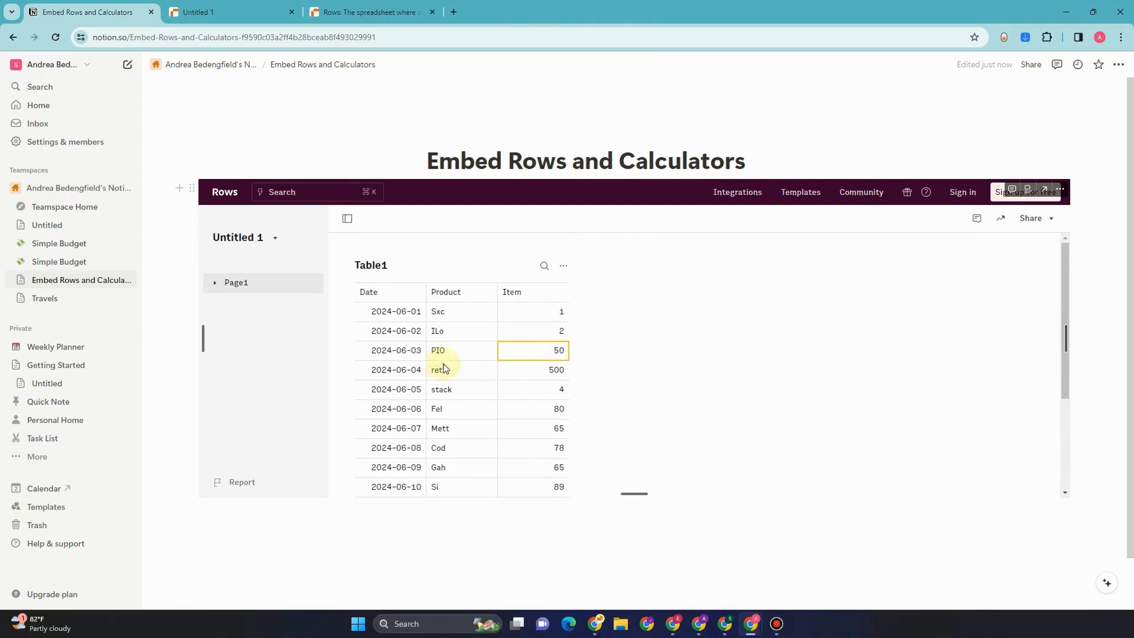
pyautogui.scroll(-3, 488, 370)
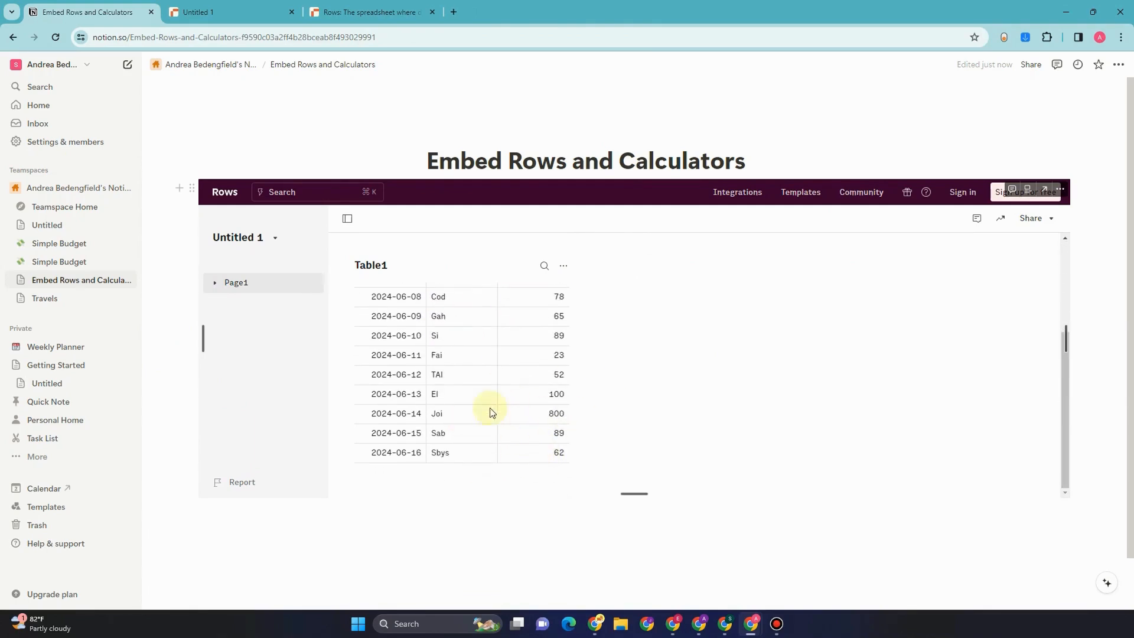
pyautogui.click(558, 455)
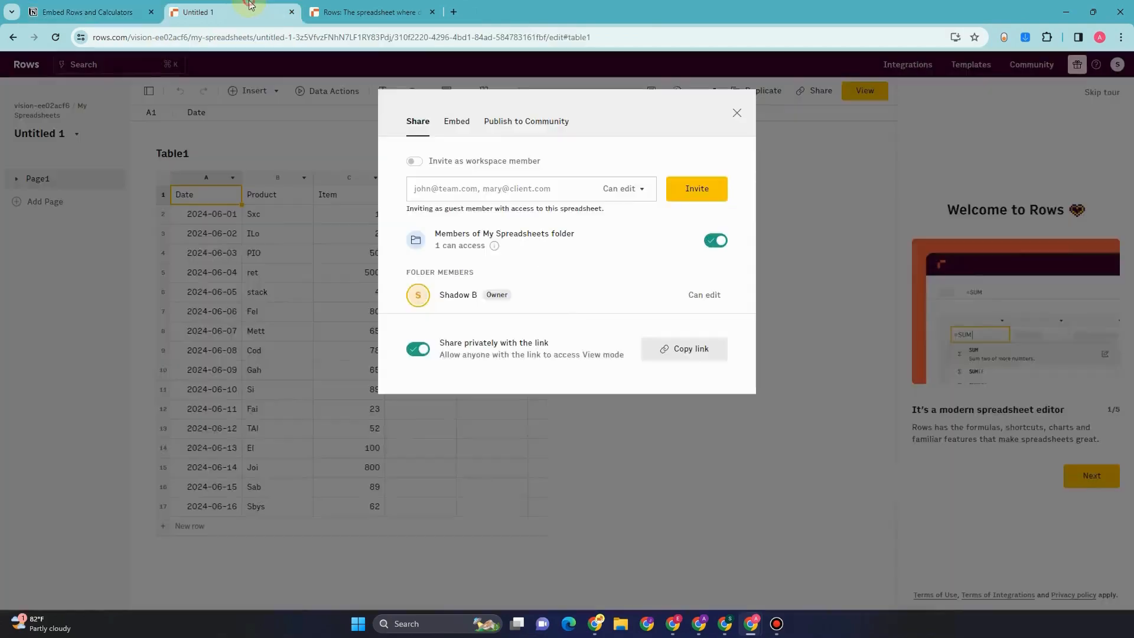
# - Close the sharing dialog in Rows, compare the source table's last rows with the Notion embed, and check whether the embedded cells are editable
pyautogui.click(248, 11)
pyautogui.click(738, 112)
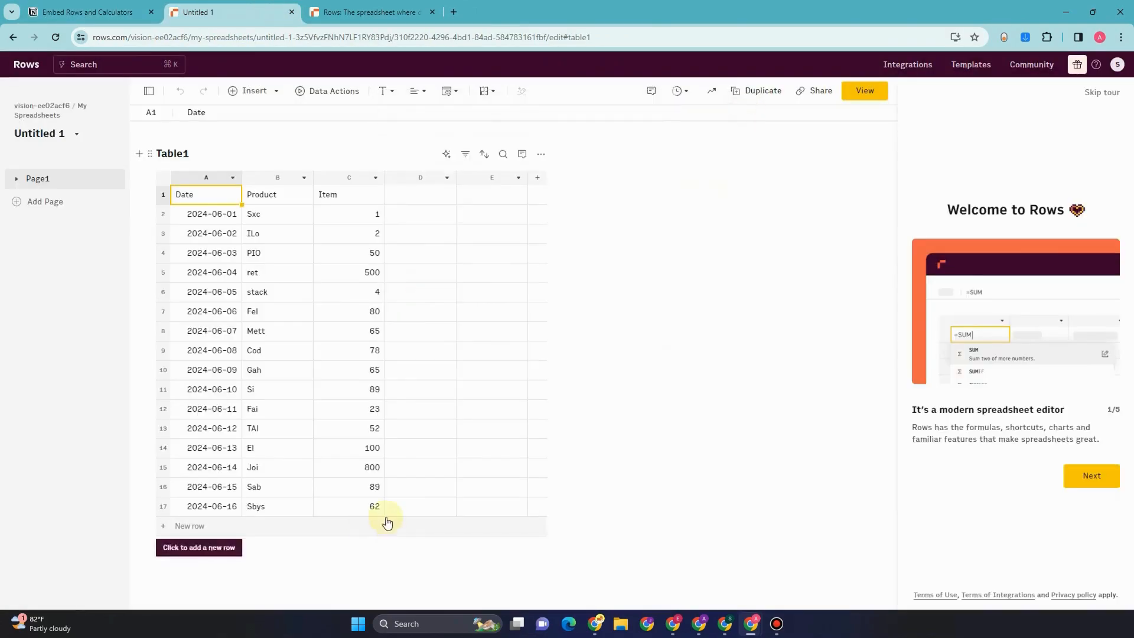
pyautogui.click(131, 7)
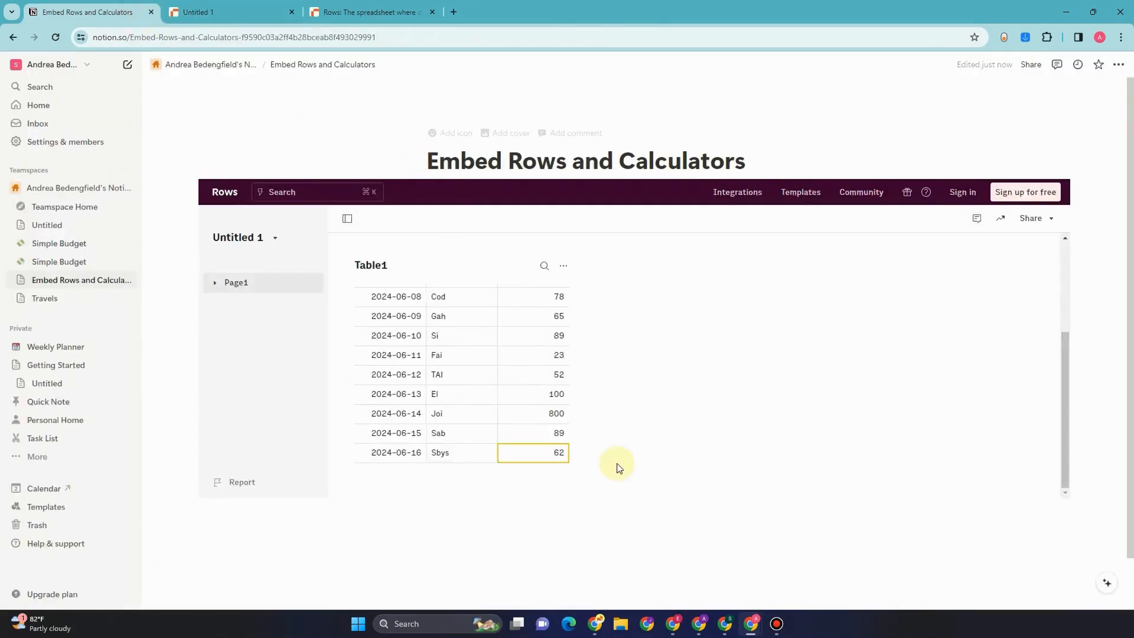
pyautogui.click(562, 456)
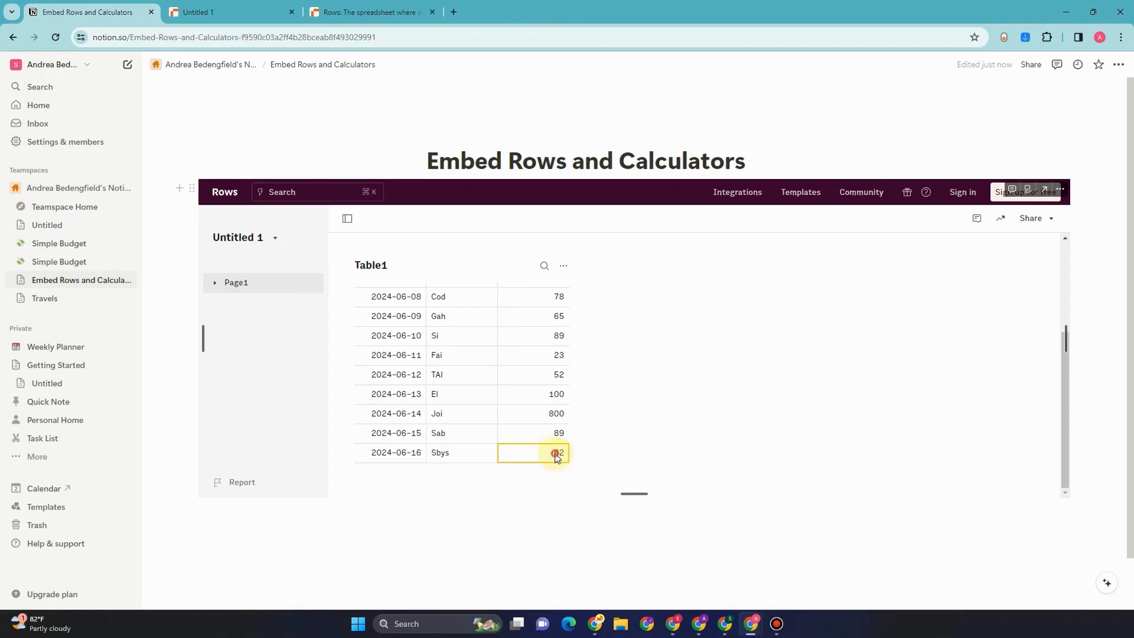
pyautogui.press('Up')
pyautogui.click(556, 453)
pyautogui.click(443, 454)
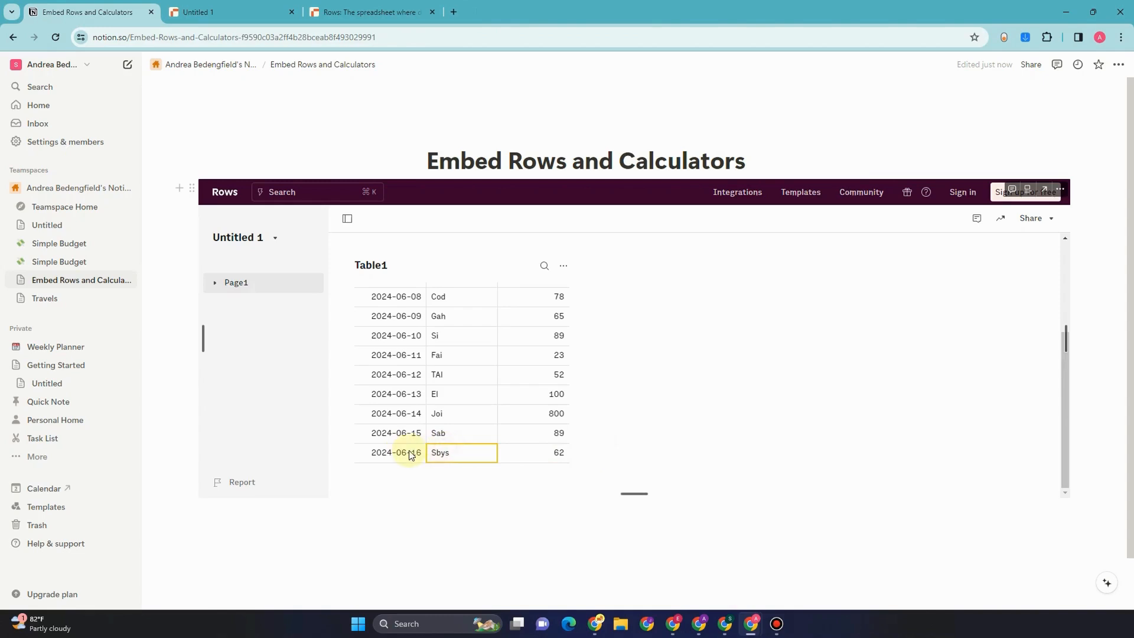
pyautogui.click(560, 435)
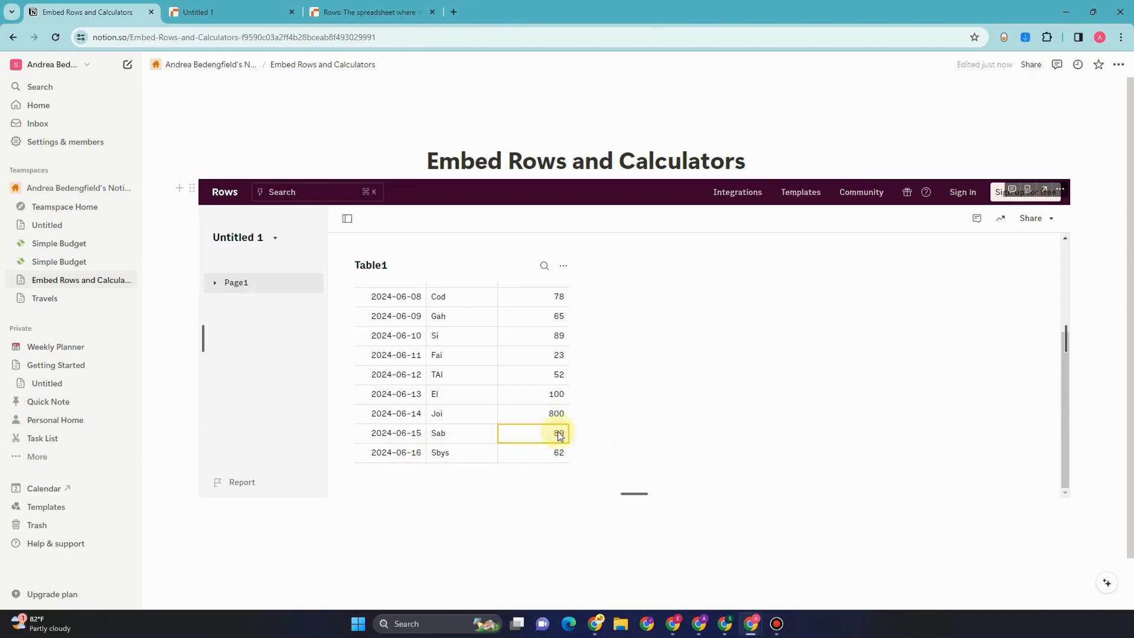
# - Switch to Rows, set the Table1 embed access to View Full Spreadsheet, and copy the embed URL
pyautogui.hotkey('ctrl', 'Tab')
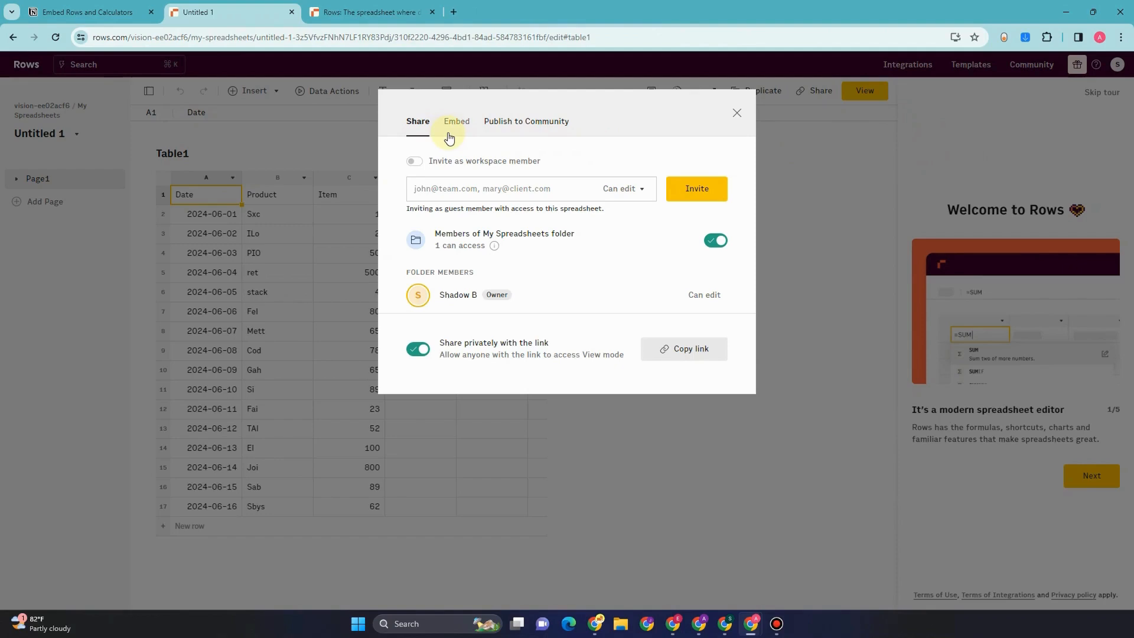
pyautogui.click(460, 130)
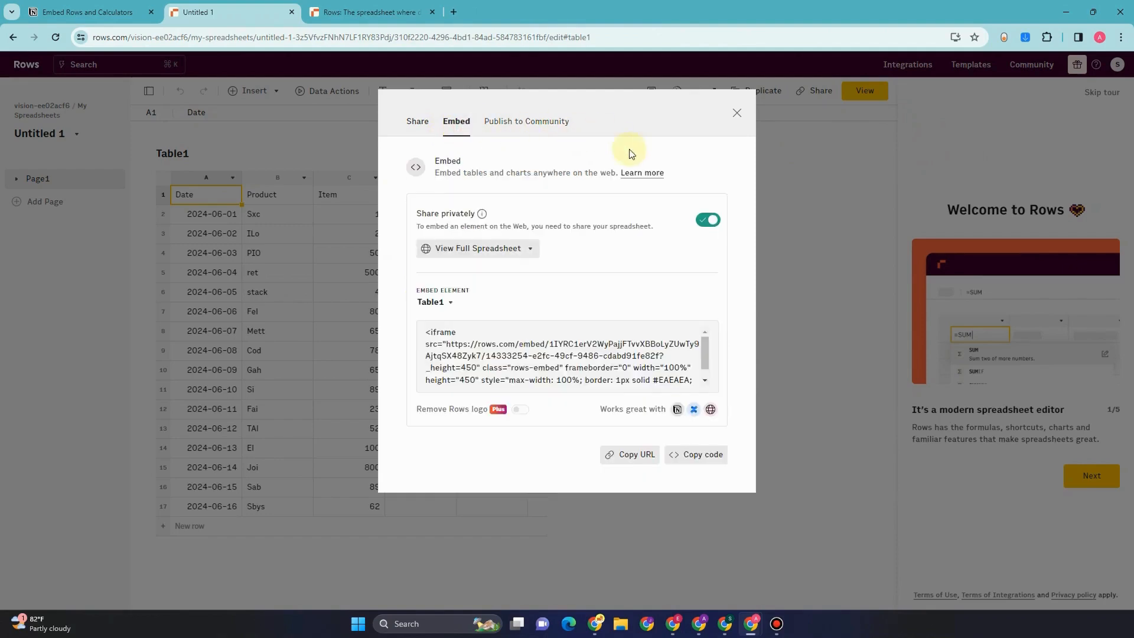
pyautogui.click(530, 249)
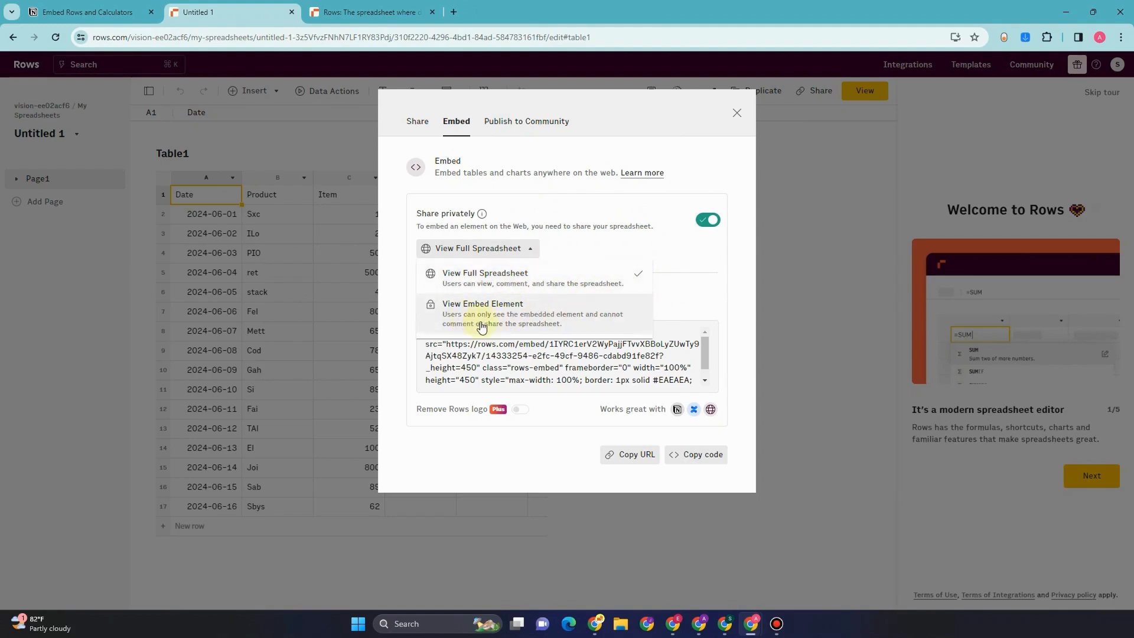
pyautogui.click(514, 286)
pyautogui.click(623, 462)
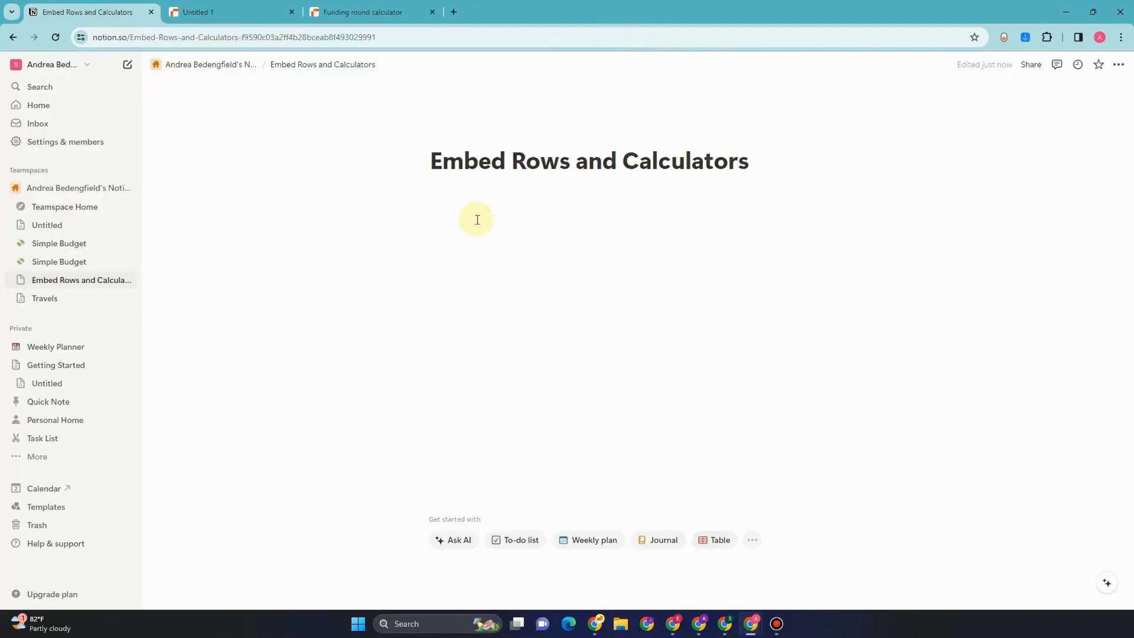
# - Embed the copied Table1 URL in the blank Embed Rows and Calculators page in Notion and enlarge the embed
pyautogui.click(438, 203)
pyautogui.hotkey('ctrl', 'v')
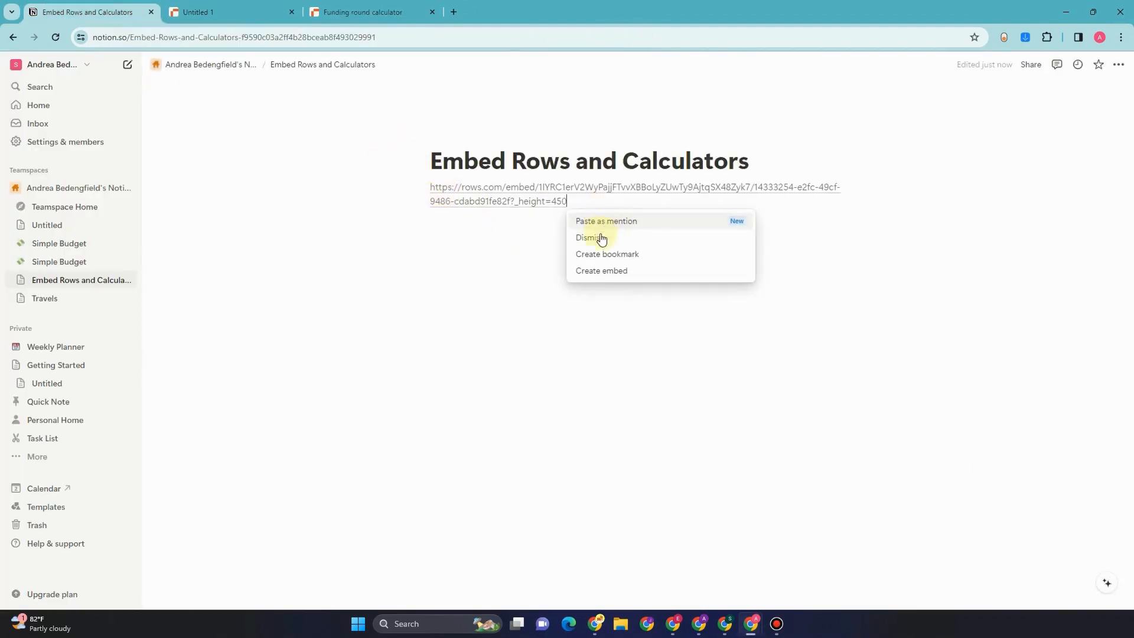
pyautogui.click(612, 276)
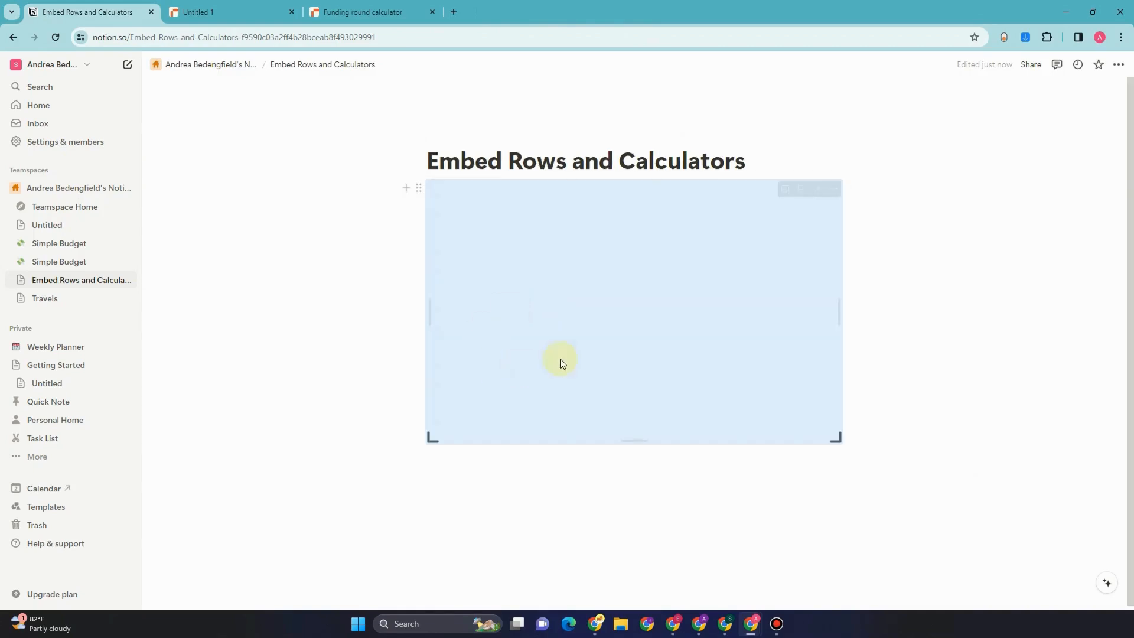
pyautogui.moveTo(432, 440); pyautogui.dragTo(317, 471)
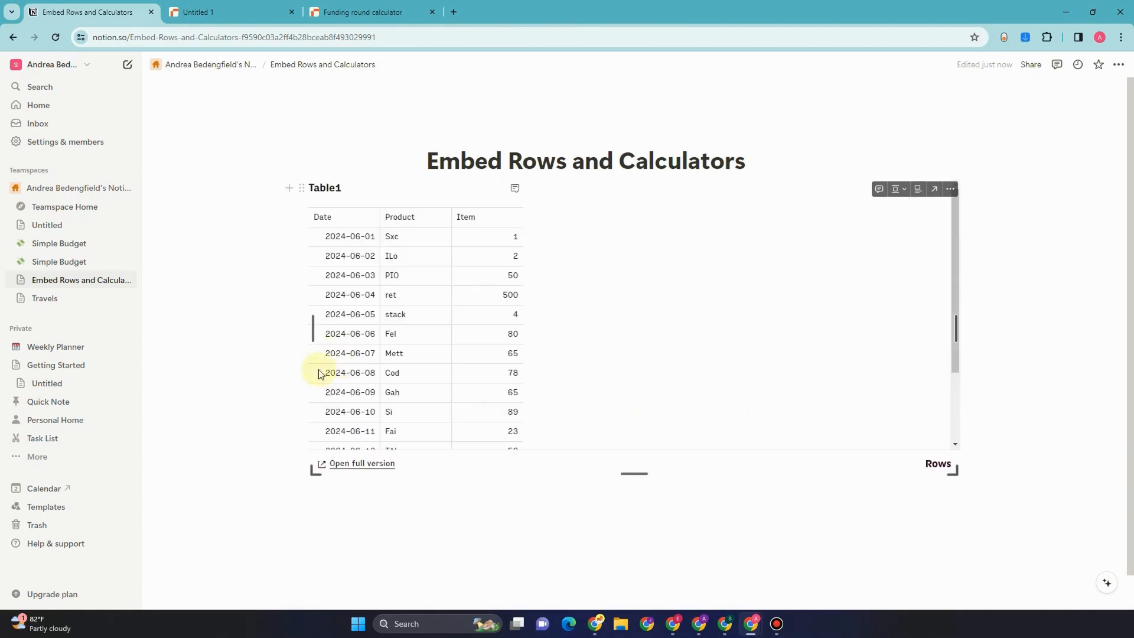
pyautogui.moveTo(311, 328); pyautogui.dragTo(277, 329)
# - Look through the embedded Table1 down to its last row and open its full version
pyautogui.click(461, 322)
pyautogui.scroll(-3, 468, 281)
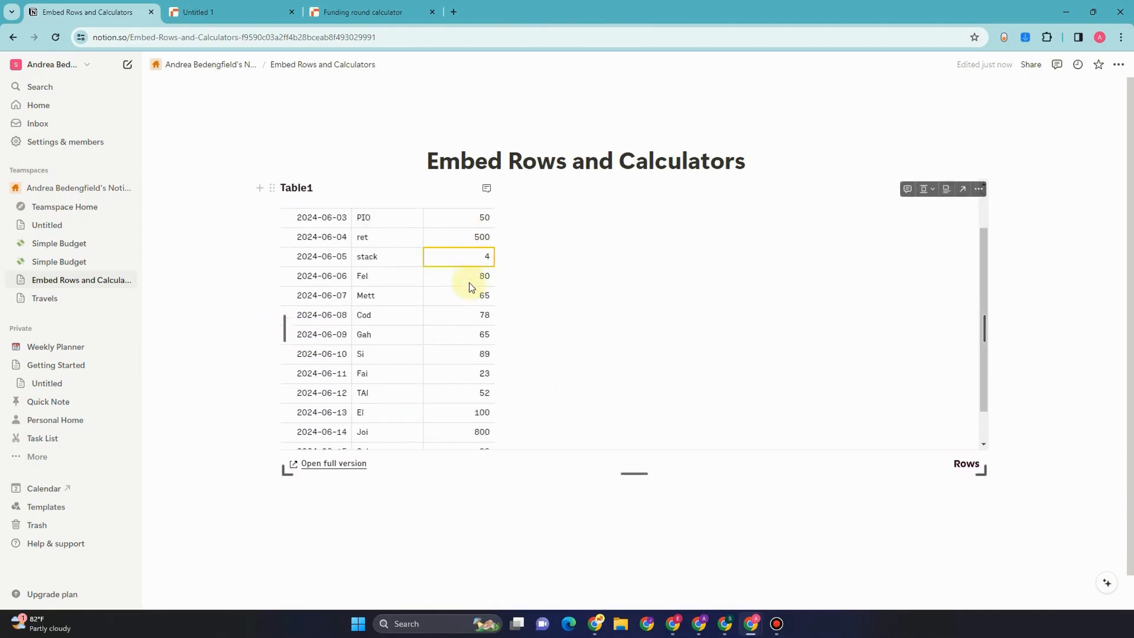
pyautogui.scroll(2, 471, 329)
pyautogui.scroll(-3, 418, 275)
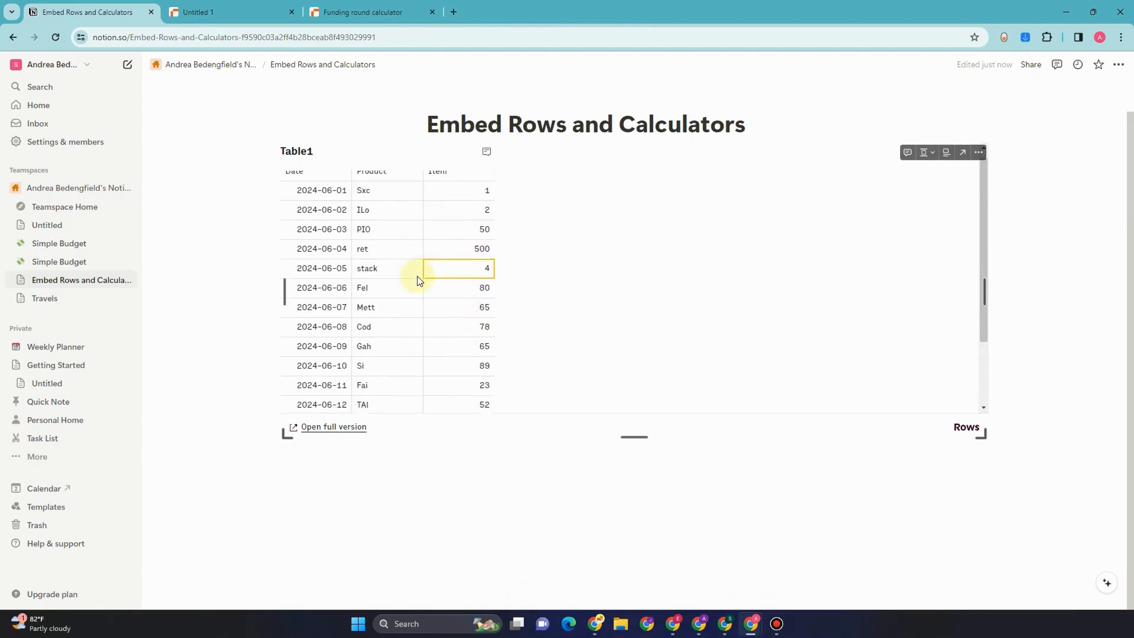
pyautogui.scroll(1, 437, 327)
pyautogui.scroll(2, 437, 326)
pyautogui.scroll(-3, 461, 329)
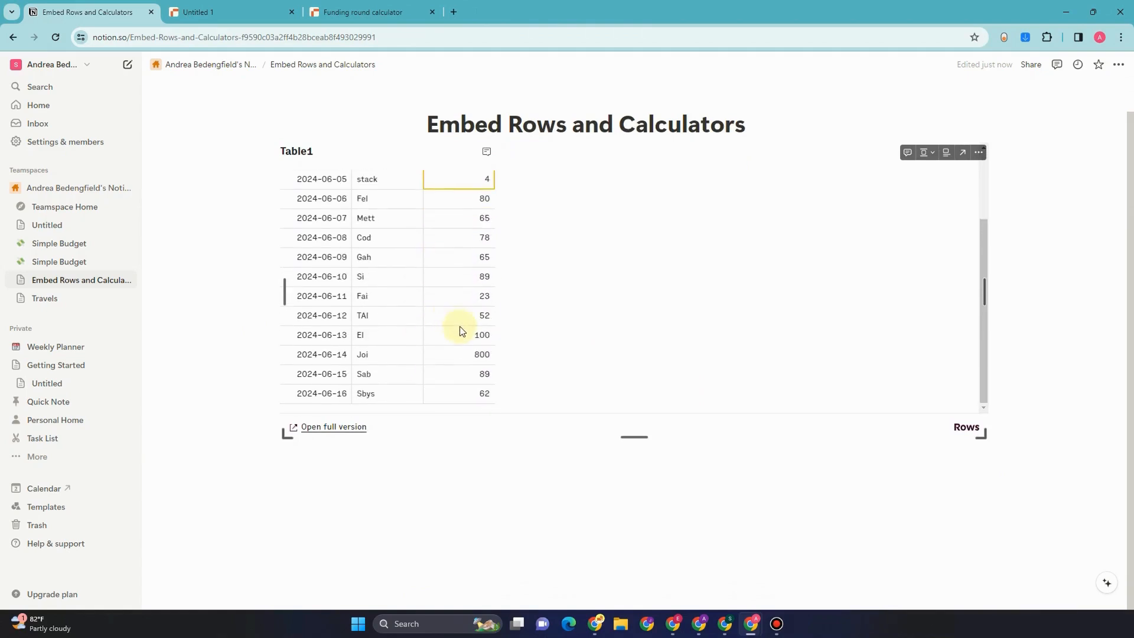
pyautogui.click(478, 393)
pyautogui.click(346, 430)
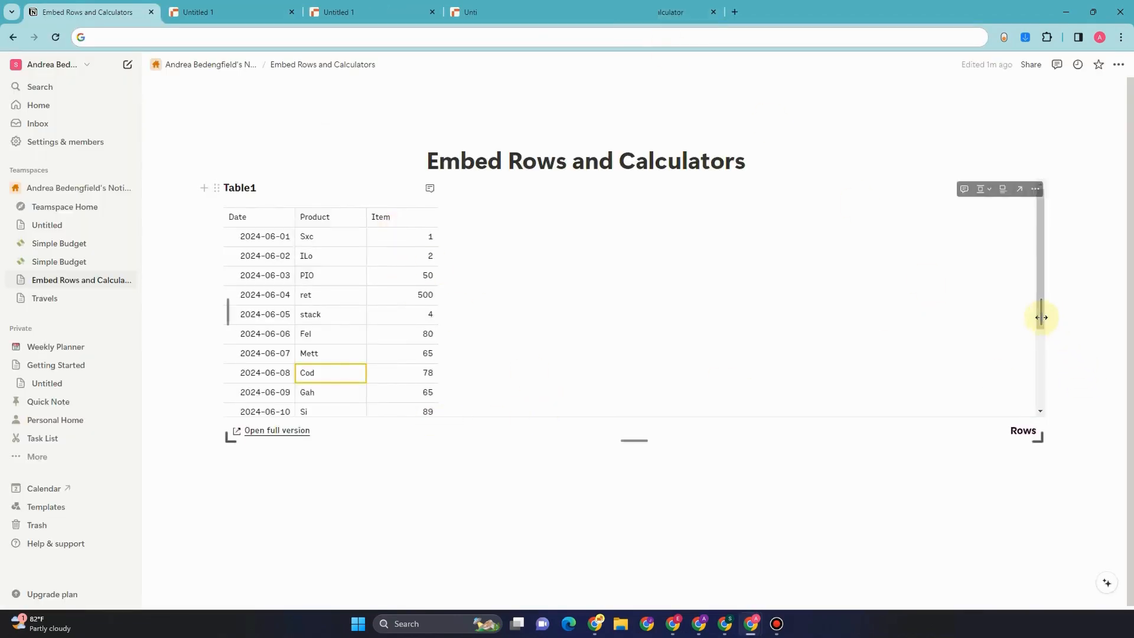
# - Narrow the Table1 embed in Notion, and set the 2024-06-15 Item value to 100 in the Rows source spreadsheet
pyautogui.moveTo(1039, 314); pyautogui.dragTo(998, 324)
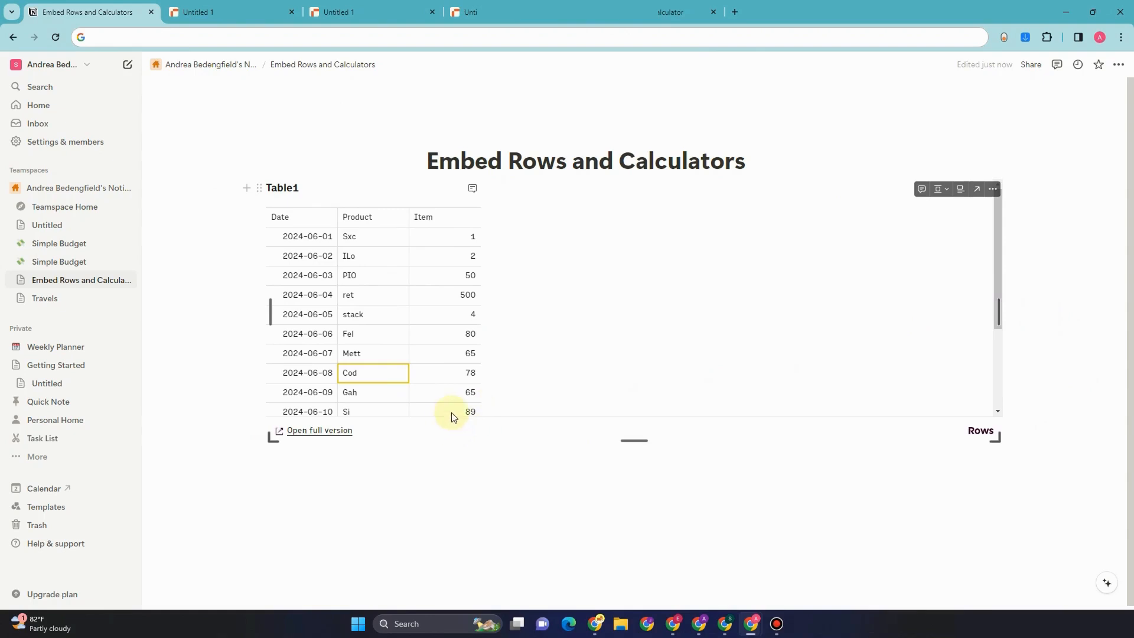
pyautogui.click(201, 12)
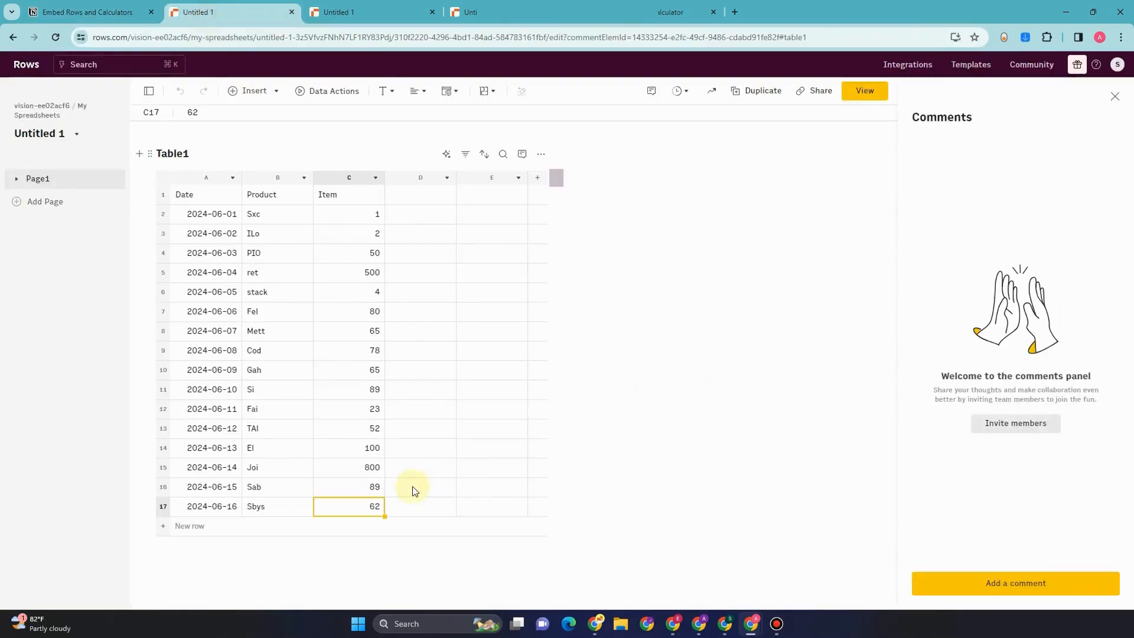
pyautogui.click(376, 489)
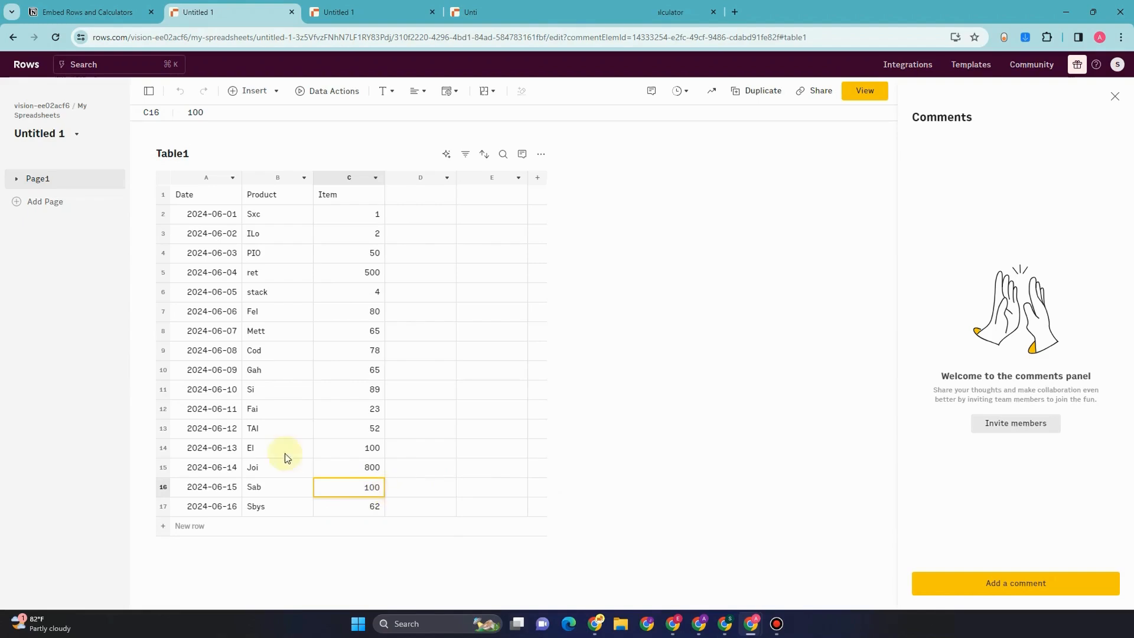
# - Check the 2024-06-15 Item value in the Notion embed and return to the source spreadsheet in Rows
pyautogui.click(112, 12)
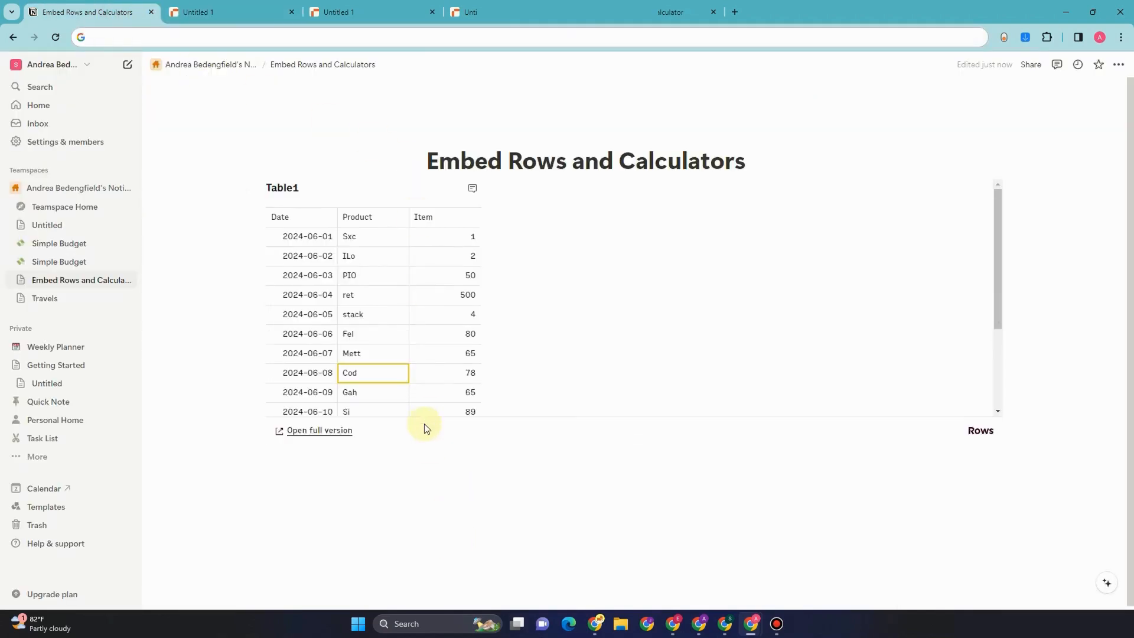
pyautogui.scroll(-3, 434, 396)
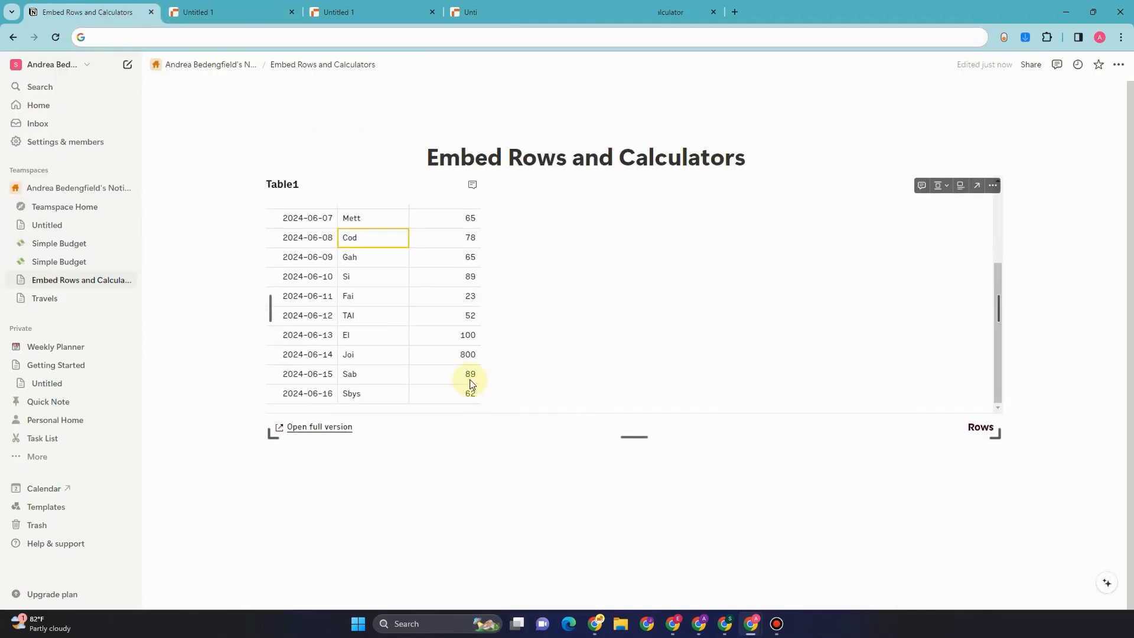
pyautogui.click(452, 378)
pyautogui.click(198, 7)
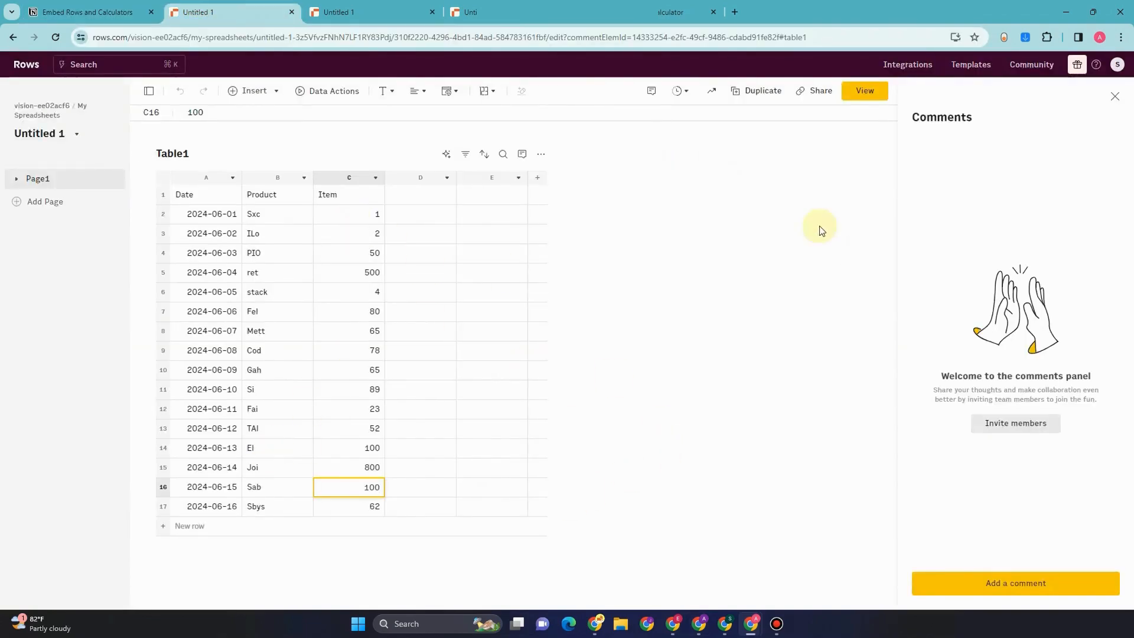
# - Set the 2024-06-16 Item value to 800 in the Rows source table and check it in the Notion embed
pyautogui.click(82, 12)
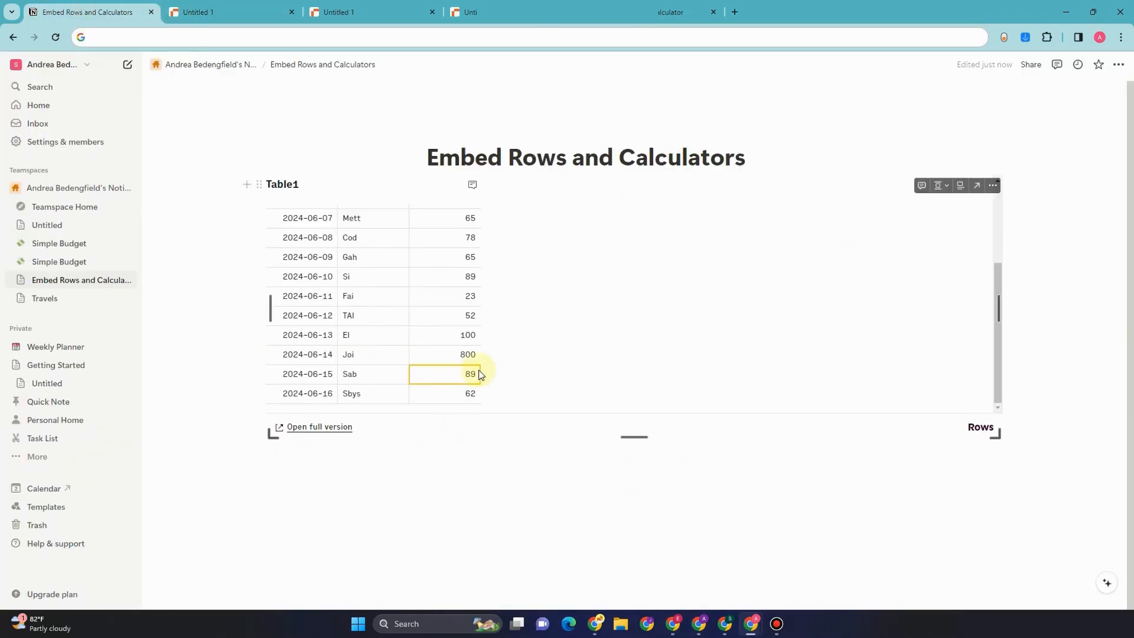
pyautogui.hotkey('ctrl', 'Tab')
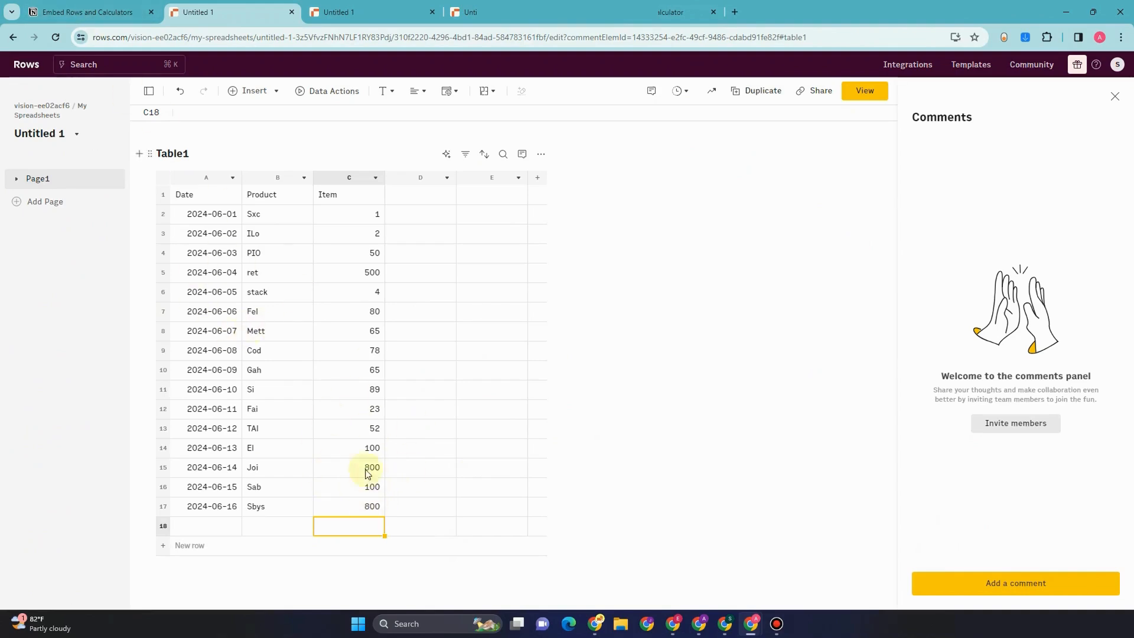
pyautogui.hotkey('ctrl', 'shift', 'Tab')
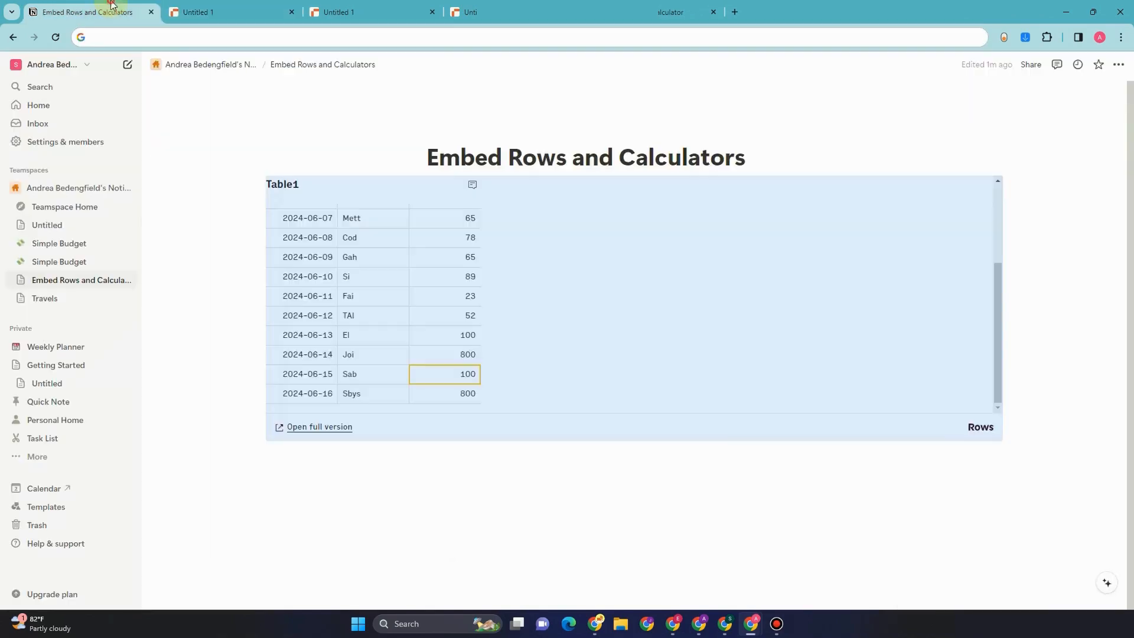
# - Set the 2024-06-16 Item value to 150 in the Rows source table and check it in the Notion embed
pyautogui.click(193, 5)
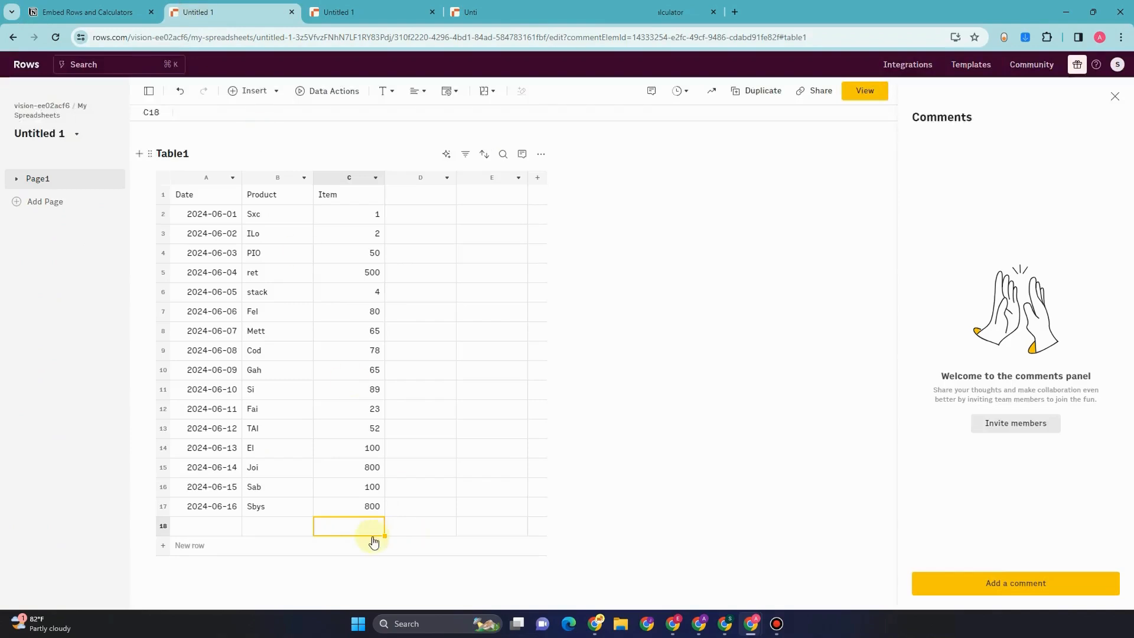
pyautogui.click(371, 511)
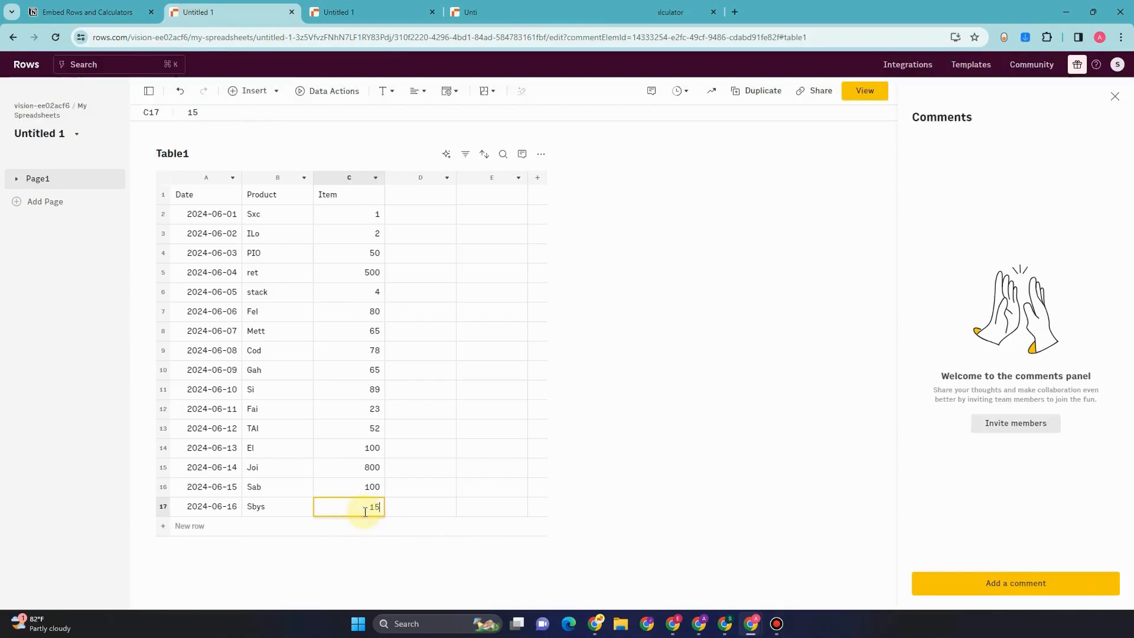
pyautogui.press('Return')
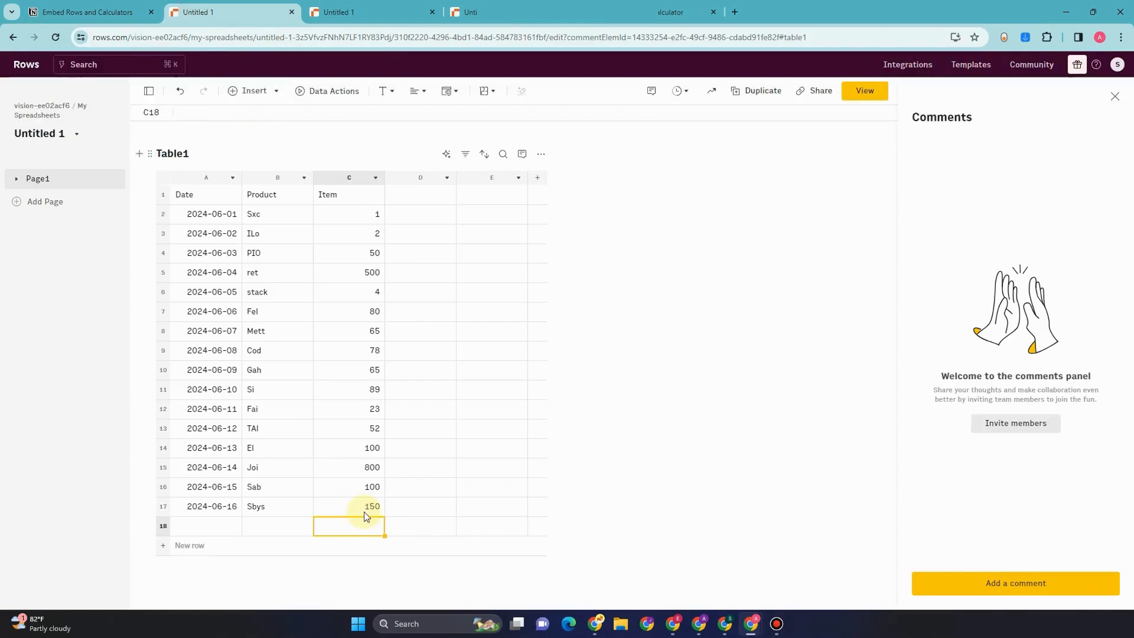
pyautogui.click(44, 11)
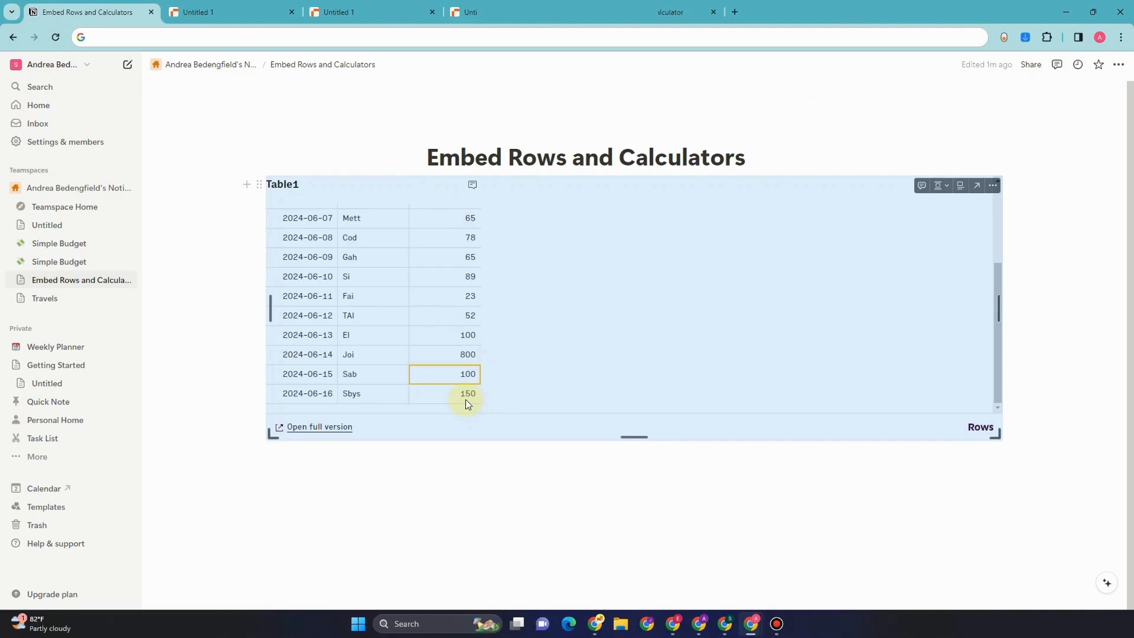
# - Set the 2024-06-01 Item value to 800 in the Rows source table and check the first rows of the Notion embed
pyautogui.click(219, 18)
pyautogui.click(367, 213)
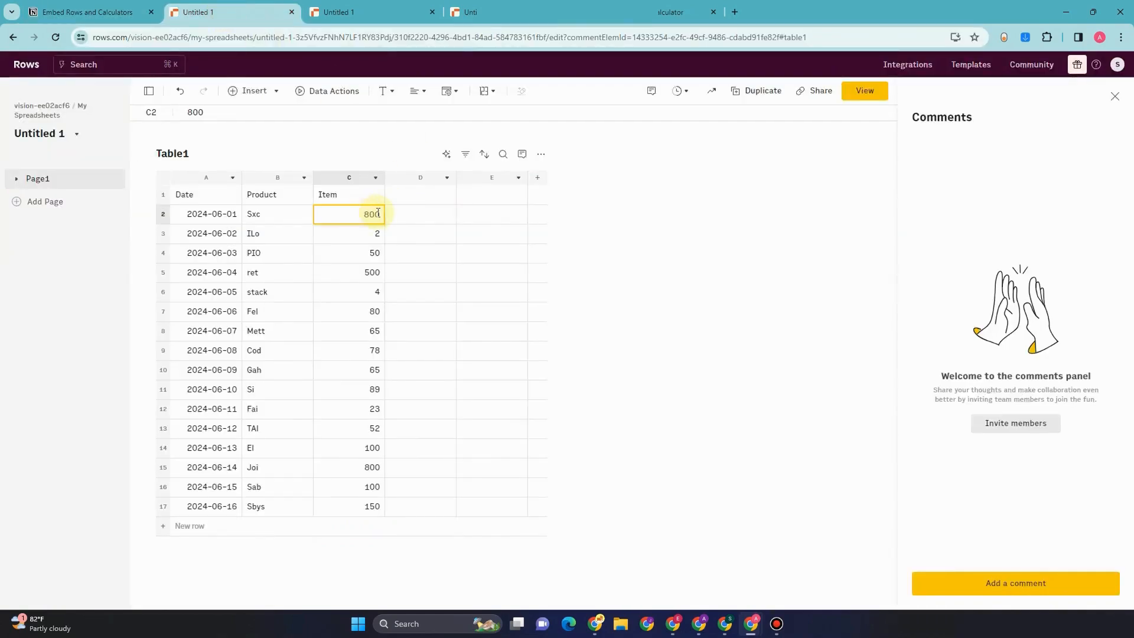
pyautogui.press('Return')
pyautogui.click(88, 12)
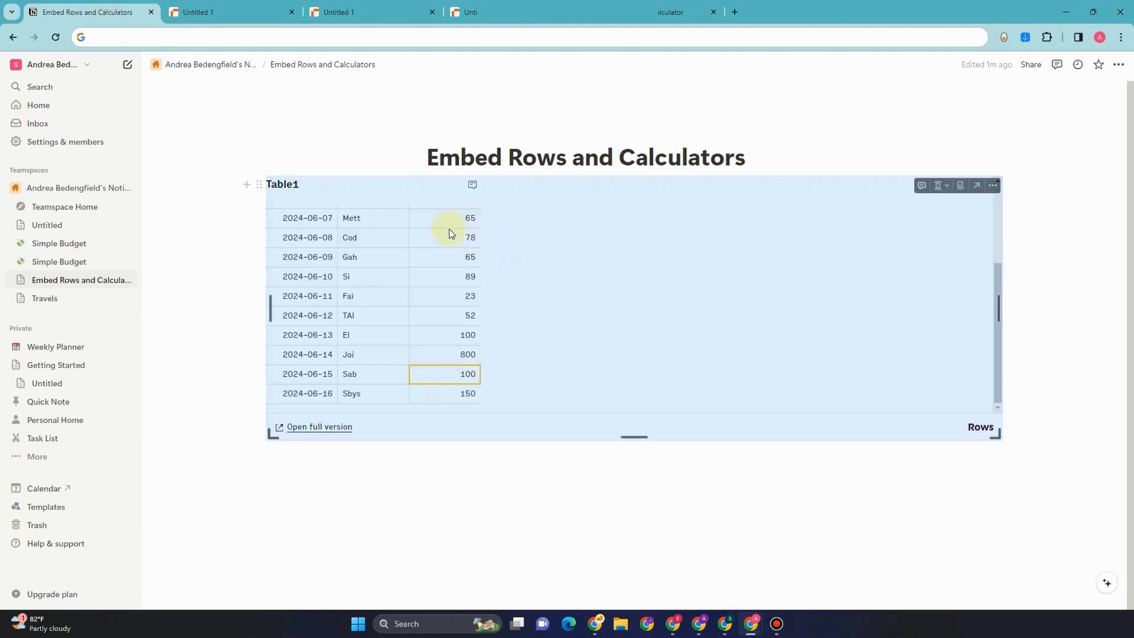
pyautogui.scroll(3, 449, 232)
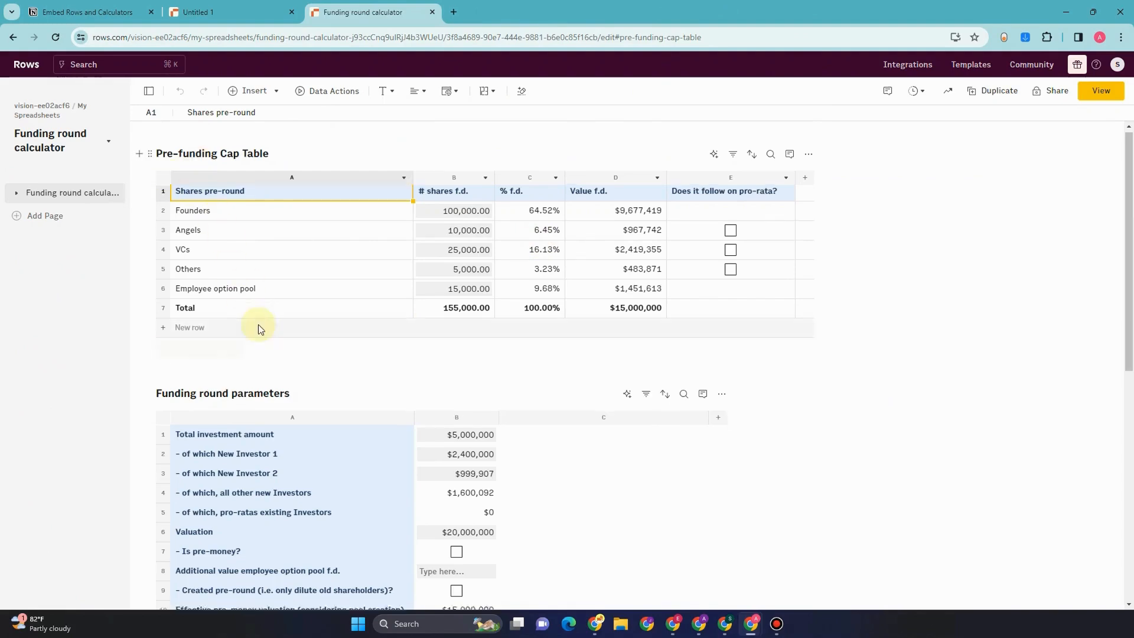
# - Set the Founders' number of shares to 5000 in the Pre-funding Cap Table of the Funding round calculator spreadsheet
pyautogui.scroll(-4, 226, 238)
pyautogui.scroll(4, 245, 234)
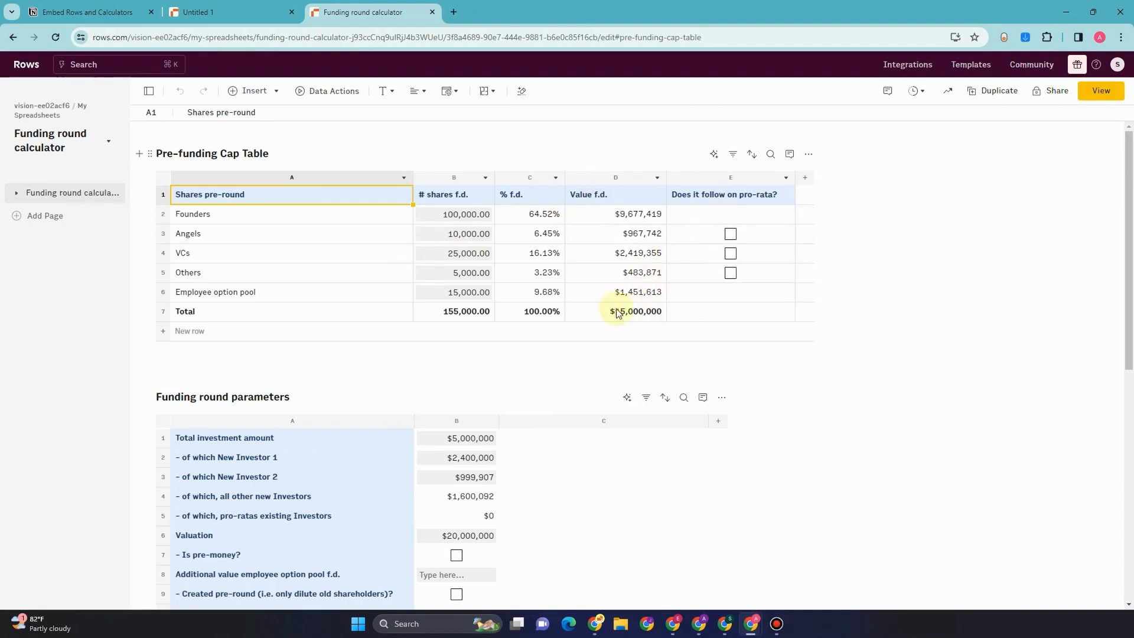
pyautogui.click(679, 311)
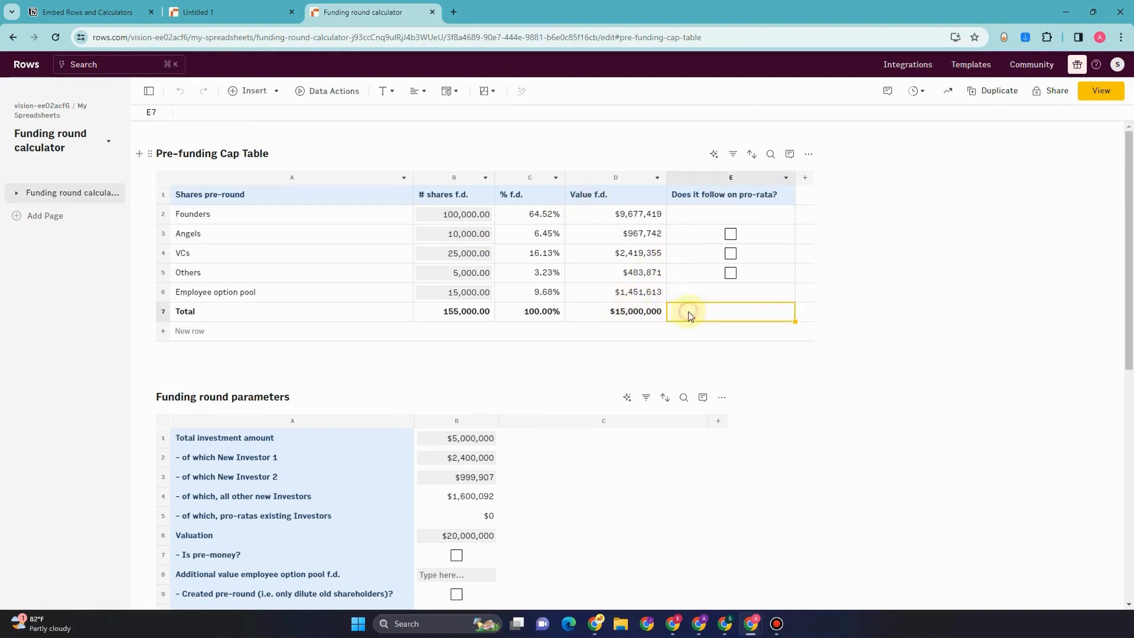
pyautogui.doubleClick(457, 219)
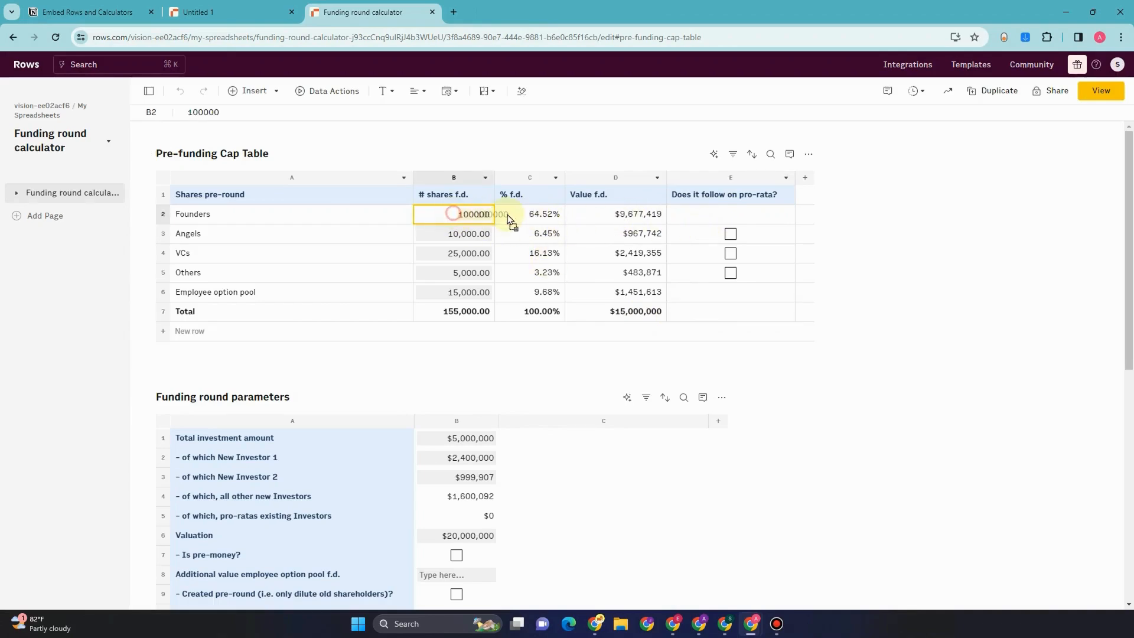
pyautogui.write('5')
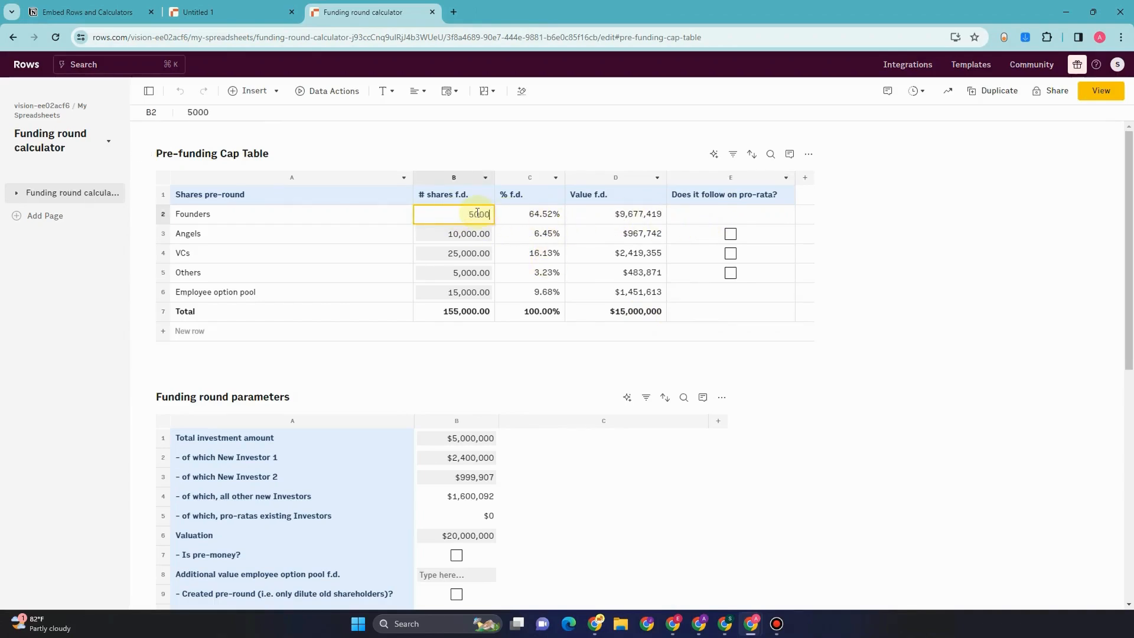
pyautogui.click(566, 371)
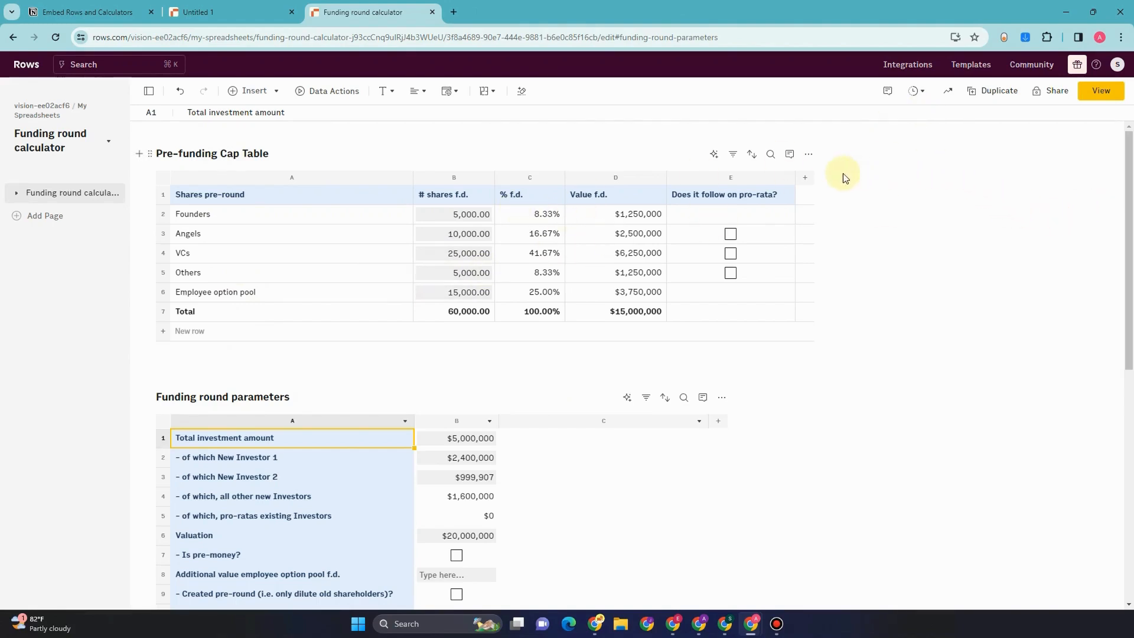
# - Enable private sharing for embedding the Pre-funding Cap Table and copy its embed URL
pyautogui.click(811, 157)
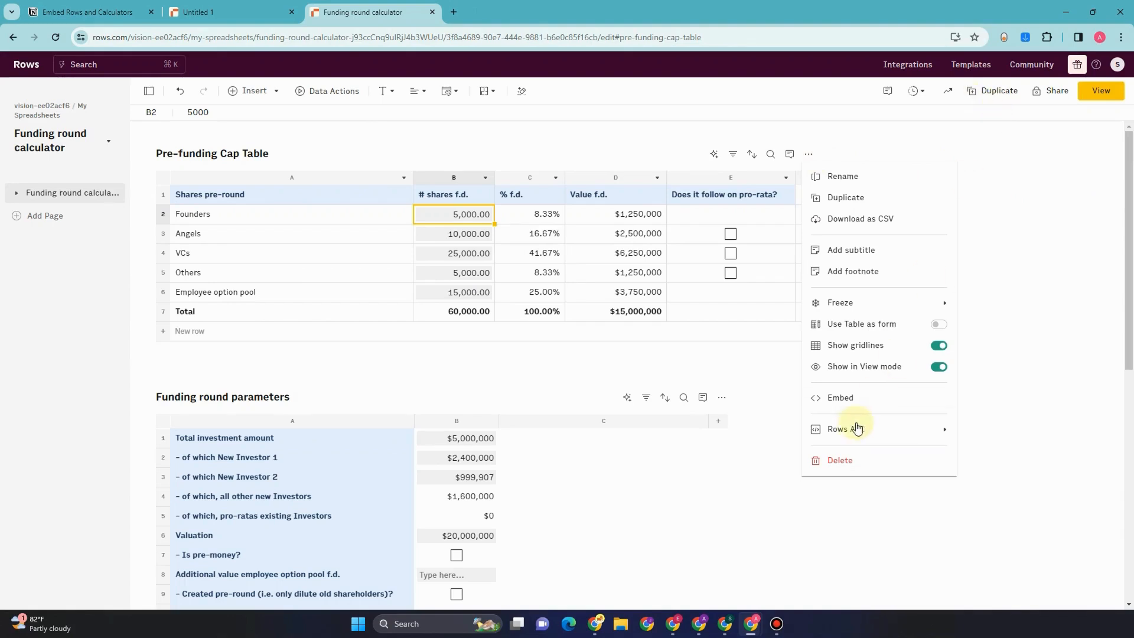
pyautogui.click(842, 399)
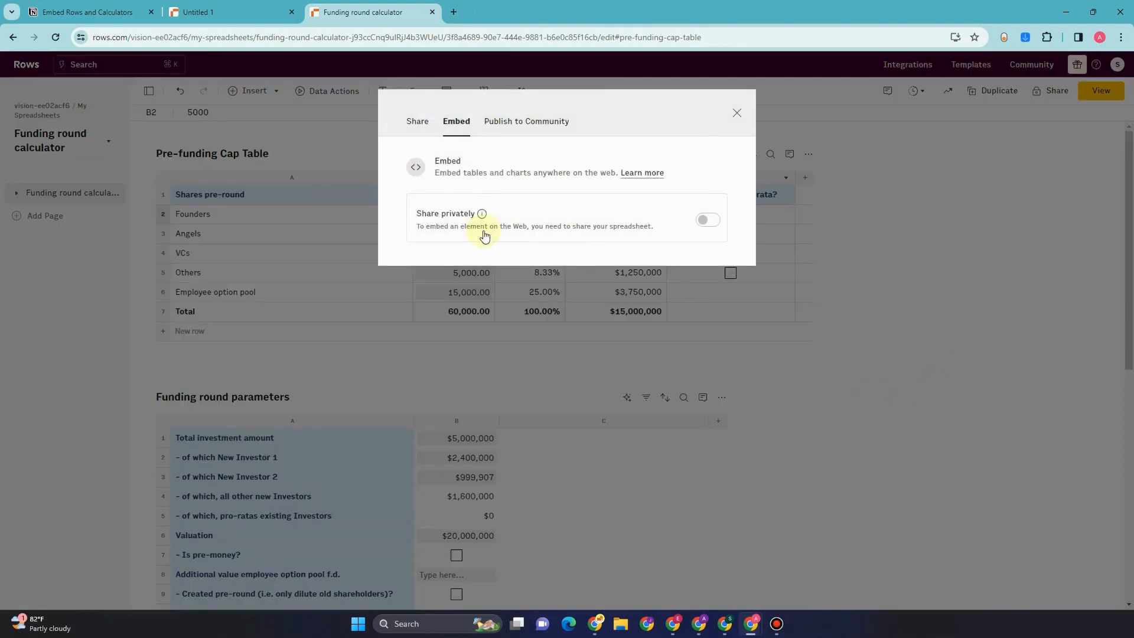
pyautogui.click(712, 222)
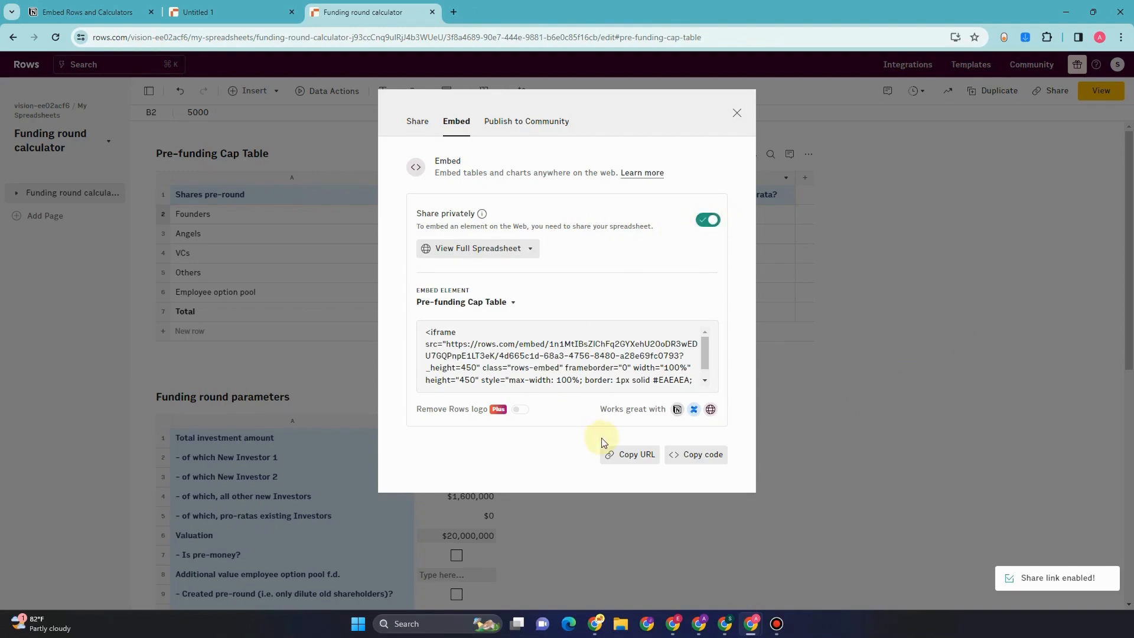
pyautogui.click(636, 462)
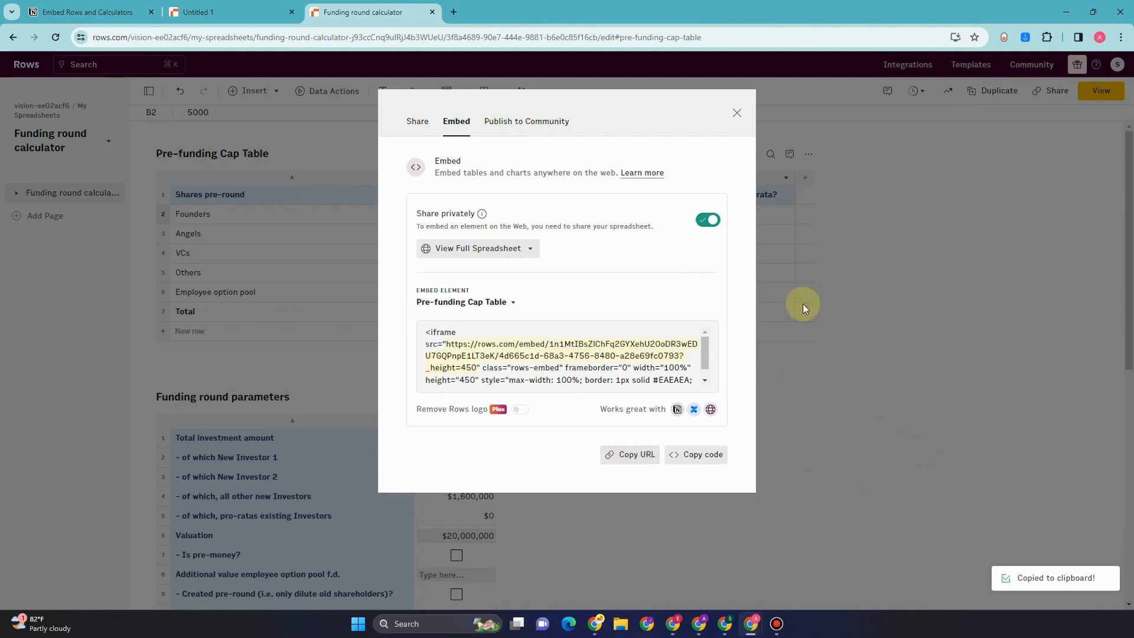
# - Embed the copied Pre-funding Cap Table URL below the Table1 embed in Notion and widen the new embed
pyautogui.click(89, 12)
pyautogui.click(374, 459)
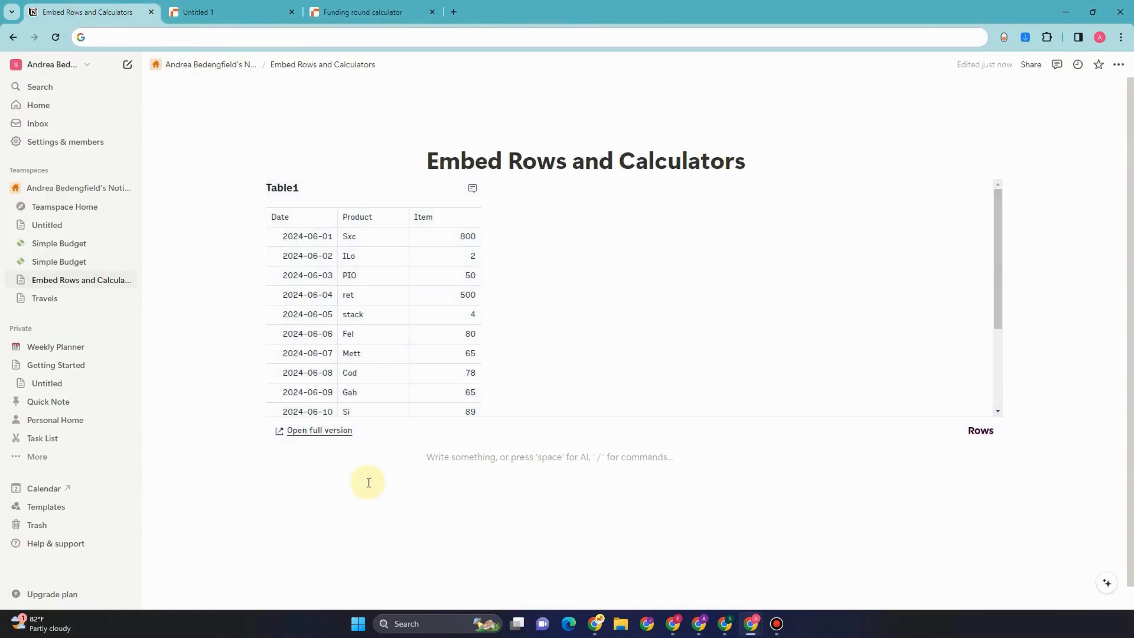
pyautogui.hotkey('ctrl', 'v')
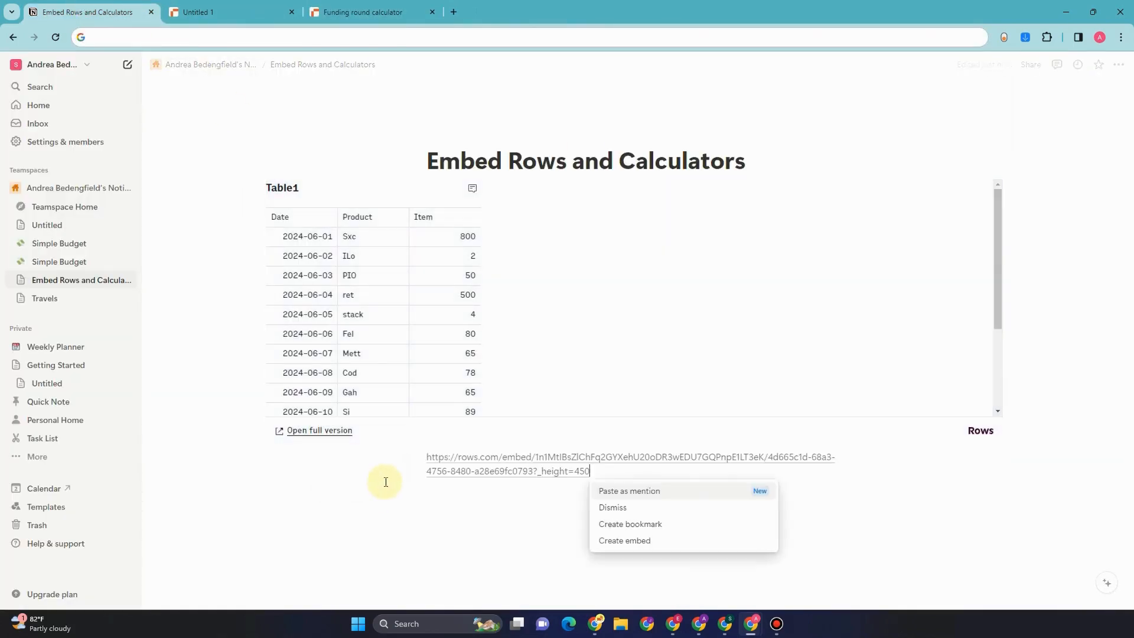
pyautogui.click(658, 548)
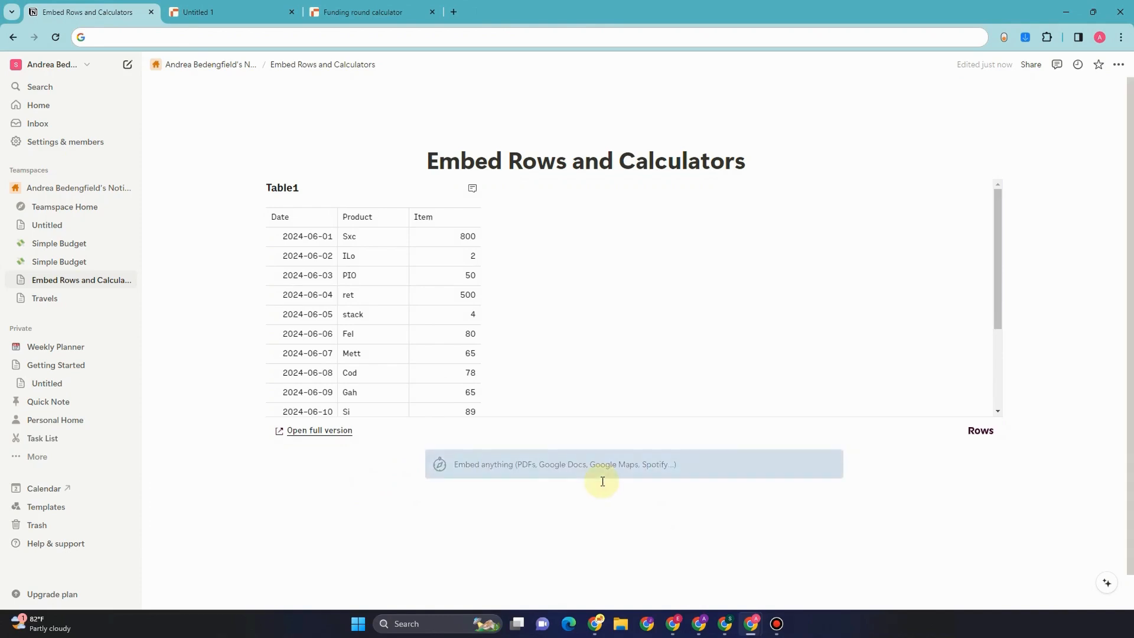
pyautogui.scroll(-3, 601, 481)
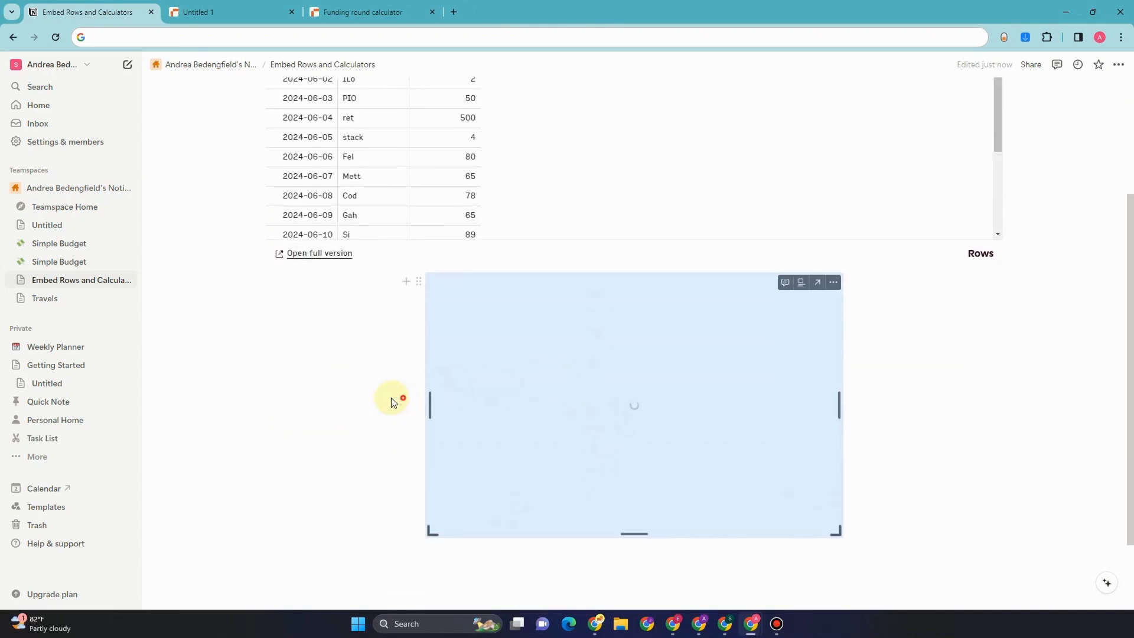
pyautogui.moveTo(385, 399); pyautogui.dragTo(323, 379)
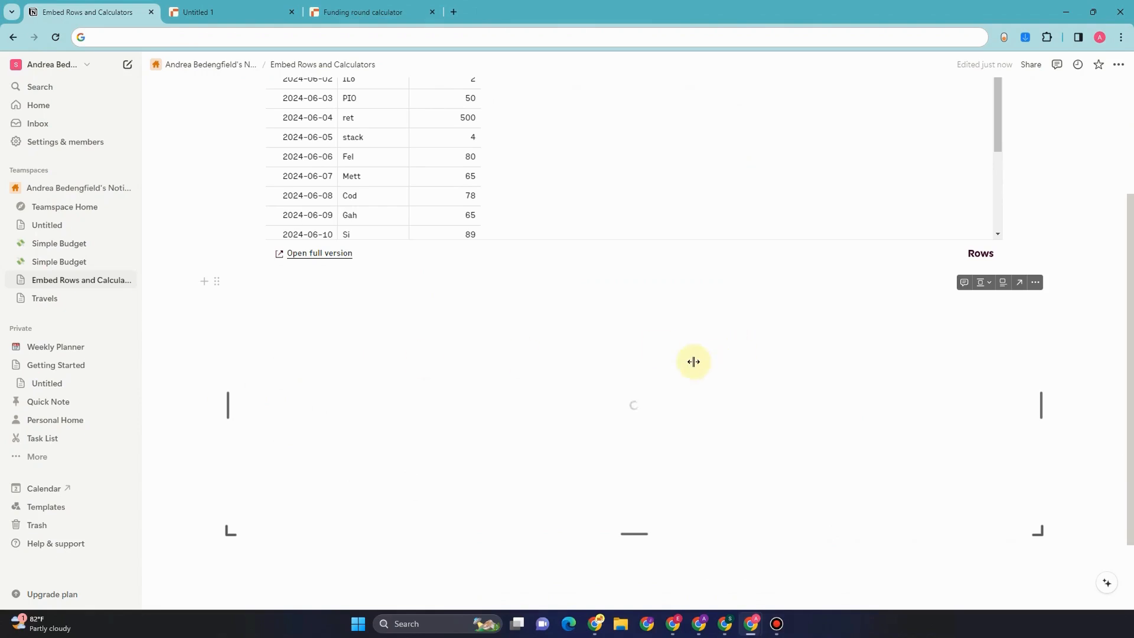
pyautogui.scroll(1, 696, 481)
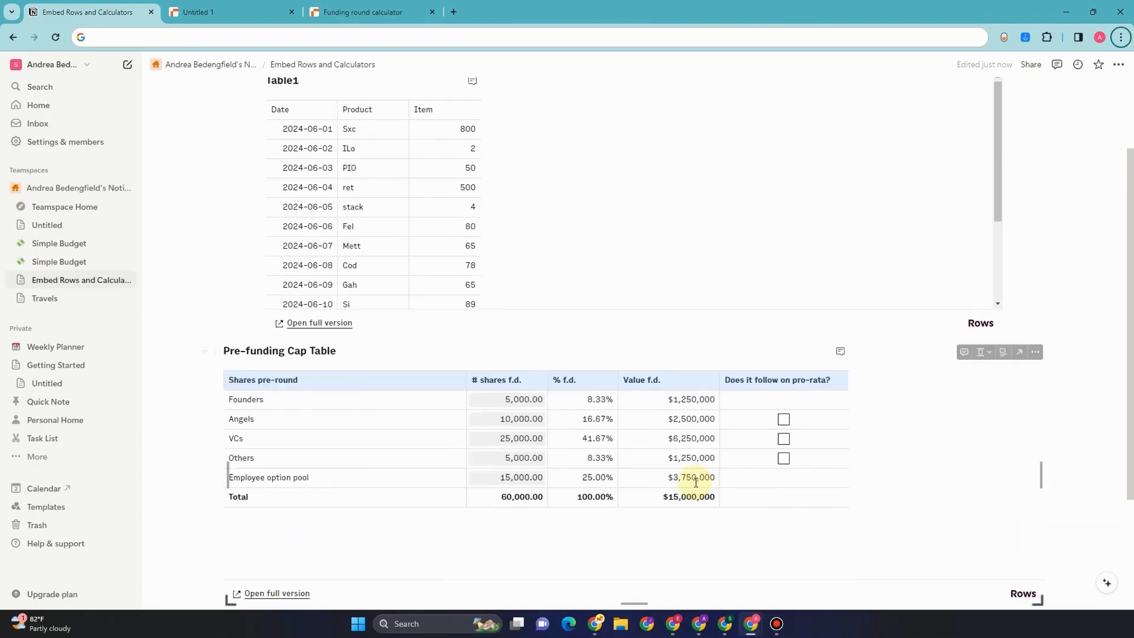
pyautogui.scroll(-3, 695, 482)
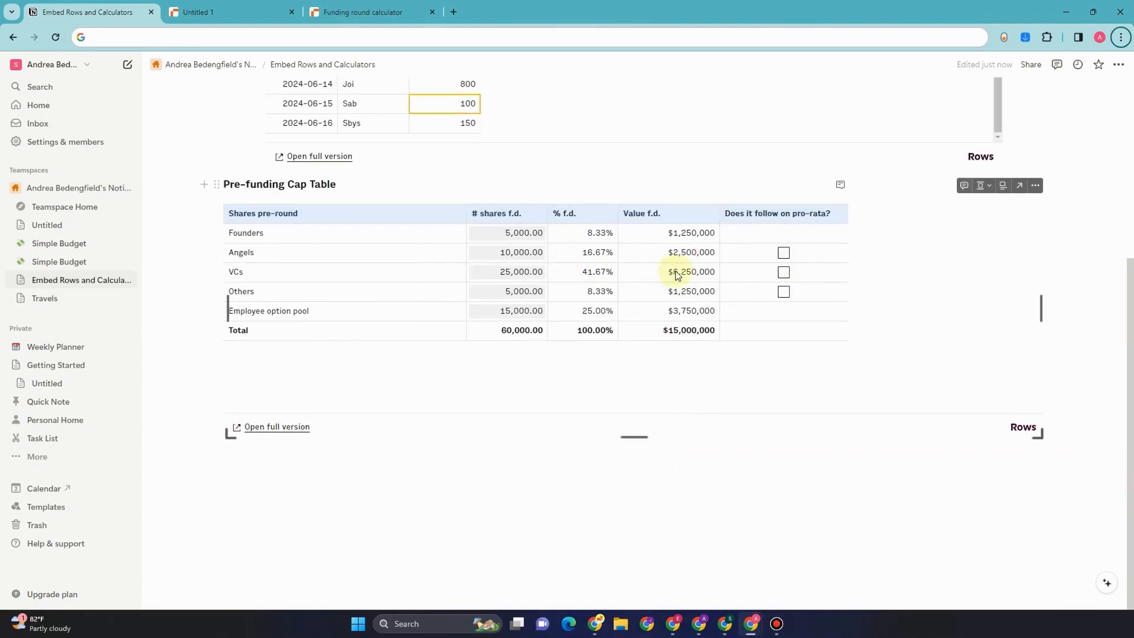
pyautogui.click(737, 236)
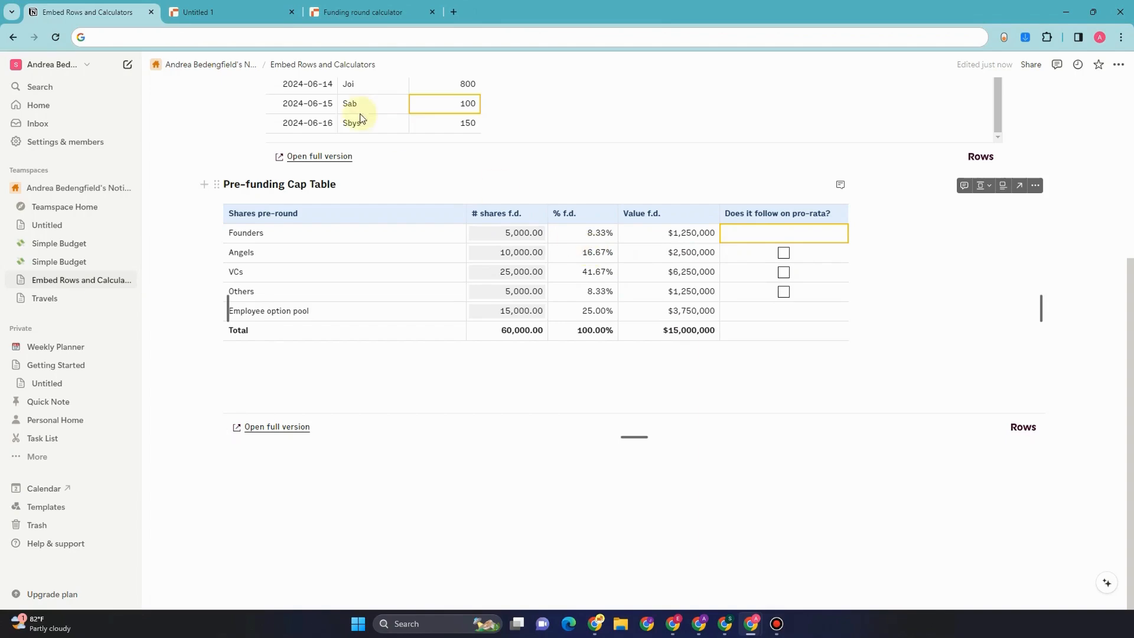
# - Set the Employee option pool's number of shares to 800000 in the Funding round calculator in Rows
pyautogui.click(286, 12)
pyautogui.click(399, 12)
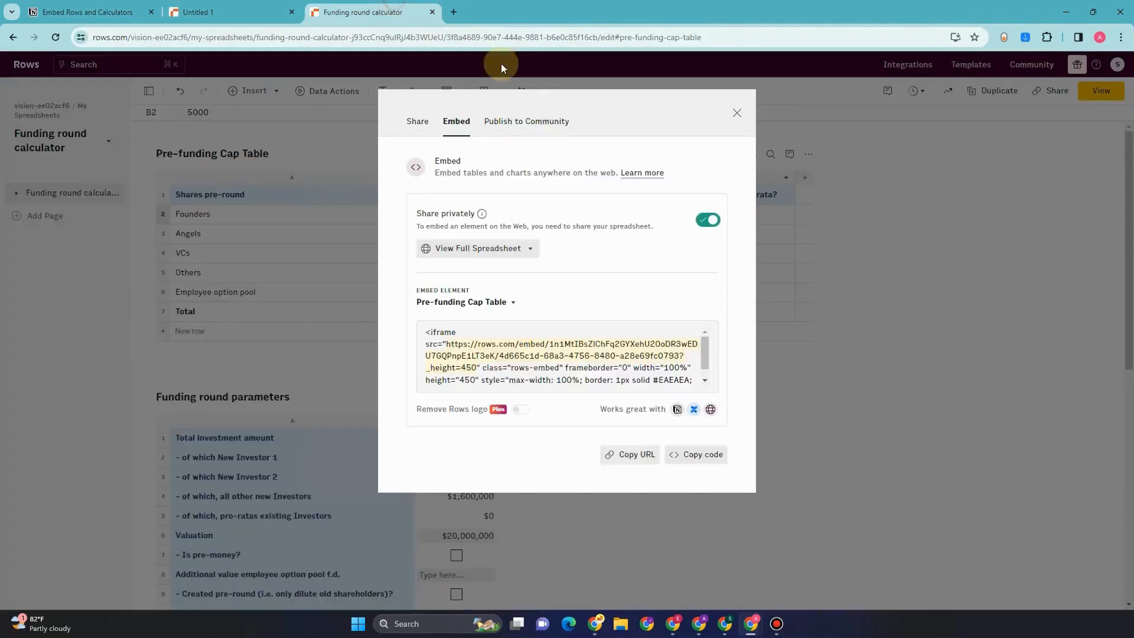
pyautogui.click(735, 115)
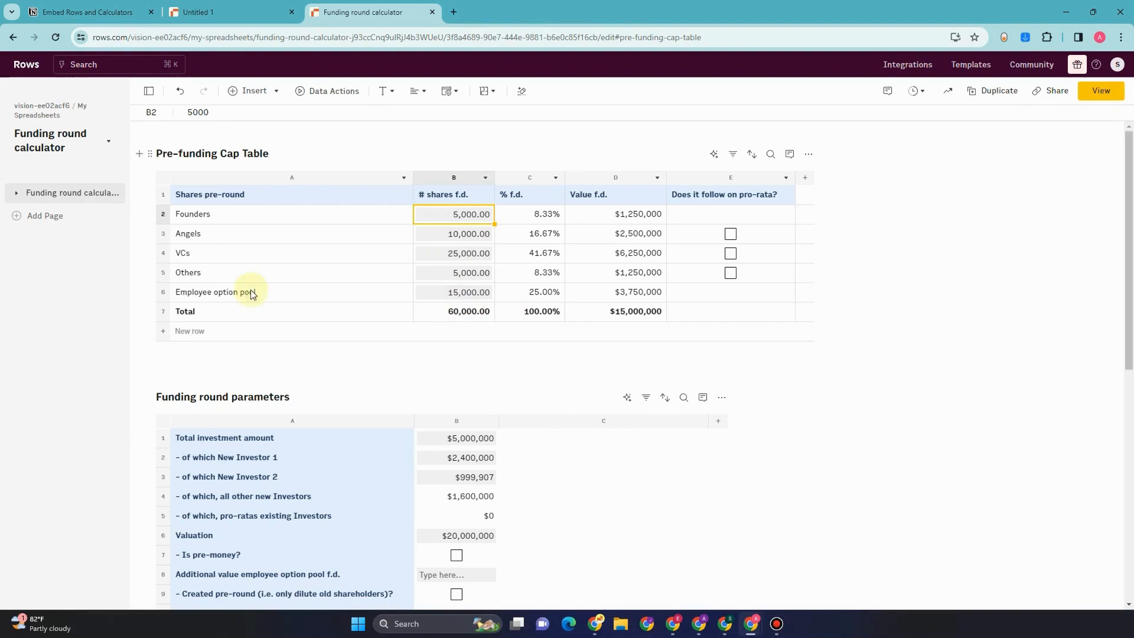
pyautogui.doubleClick(453, 293)
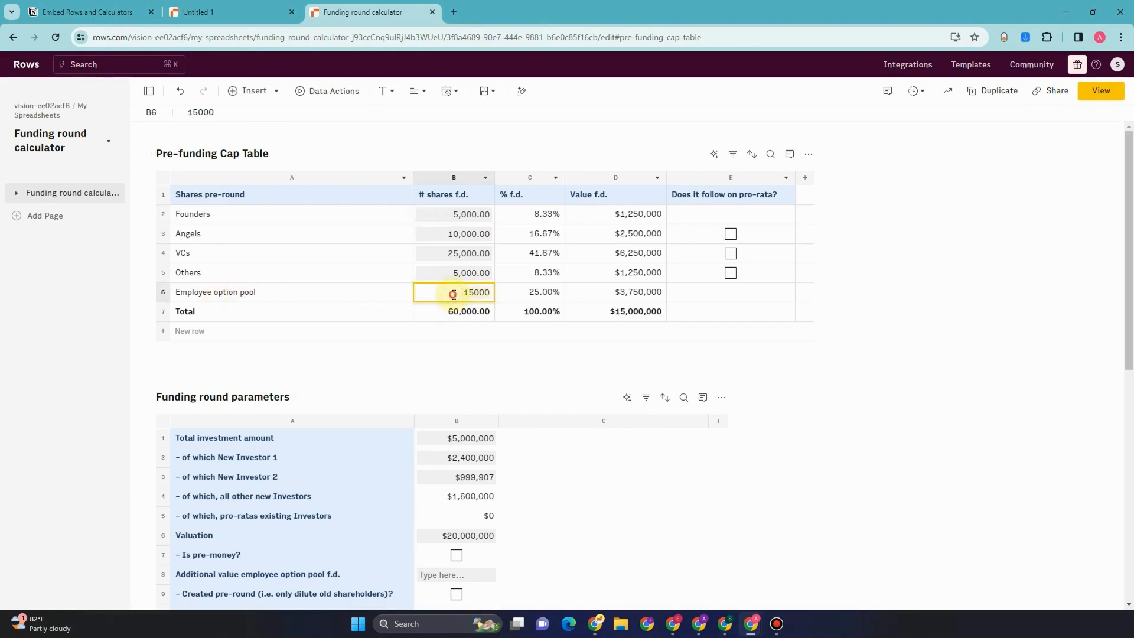
pyautogui.press('BackSpace')
pyautogui.press('BackSpace')
pyautogui.press('BackSpace')
pyautogui.press('BackSpace')
pyautogui.press('BackSpace')
pyautogui.write('8')
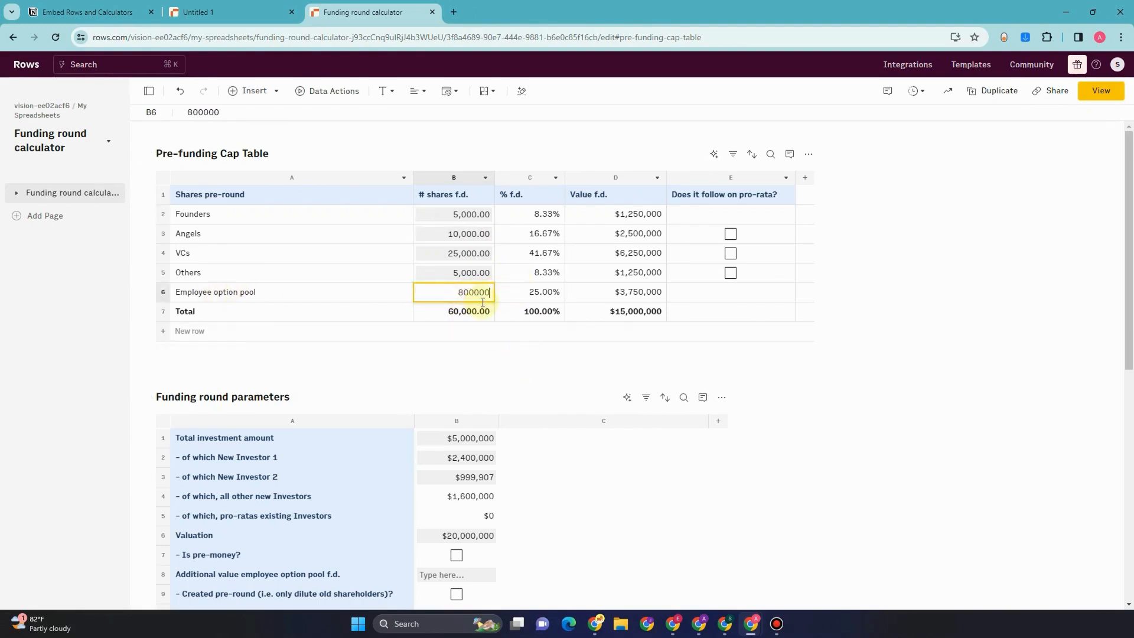
pyautogui.click(482, 307)
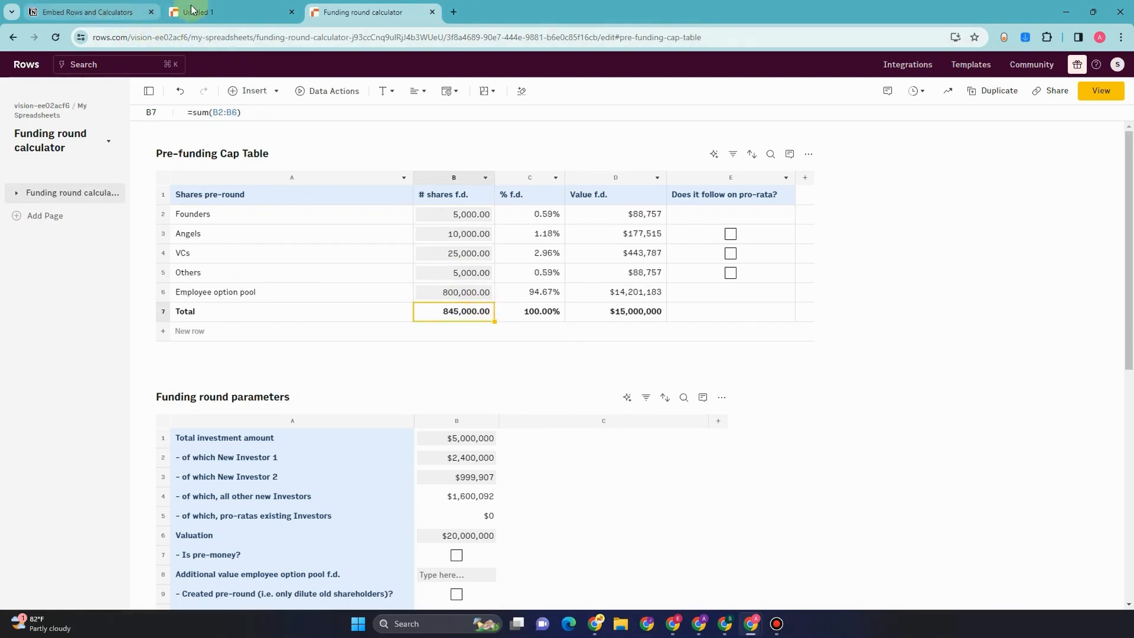
# - Check the share counts and percentages of the embedded Pre-funding Cap Table in Notion
pyautogui.click(139, 11)
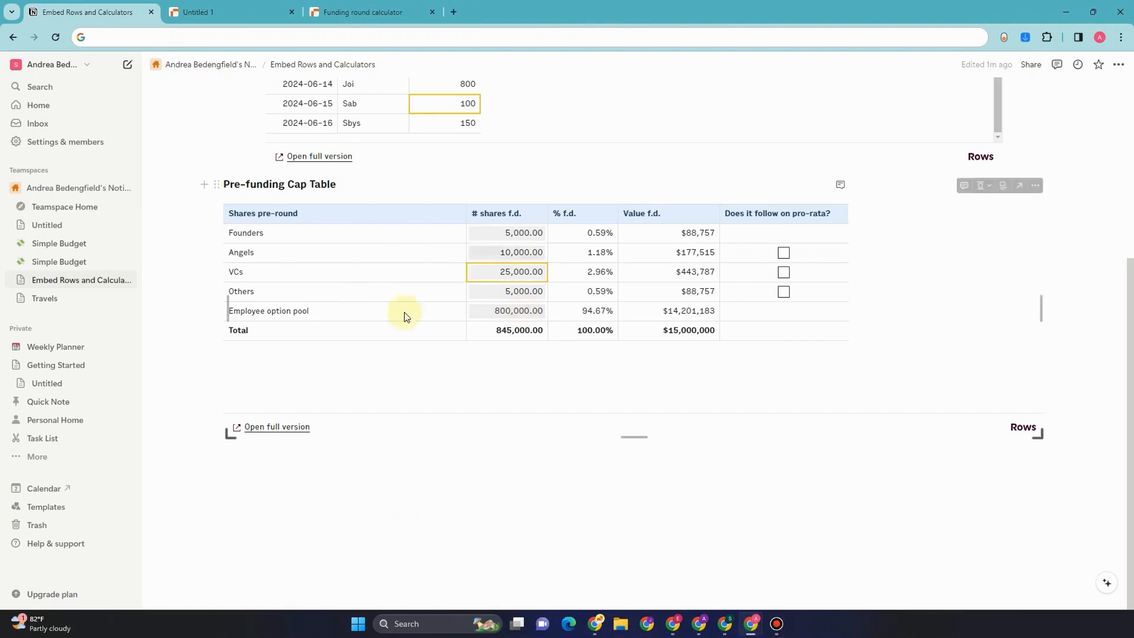
pyautogui.click(503, 270)
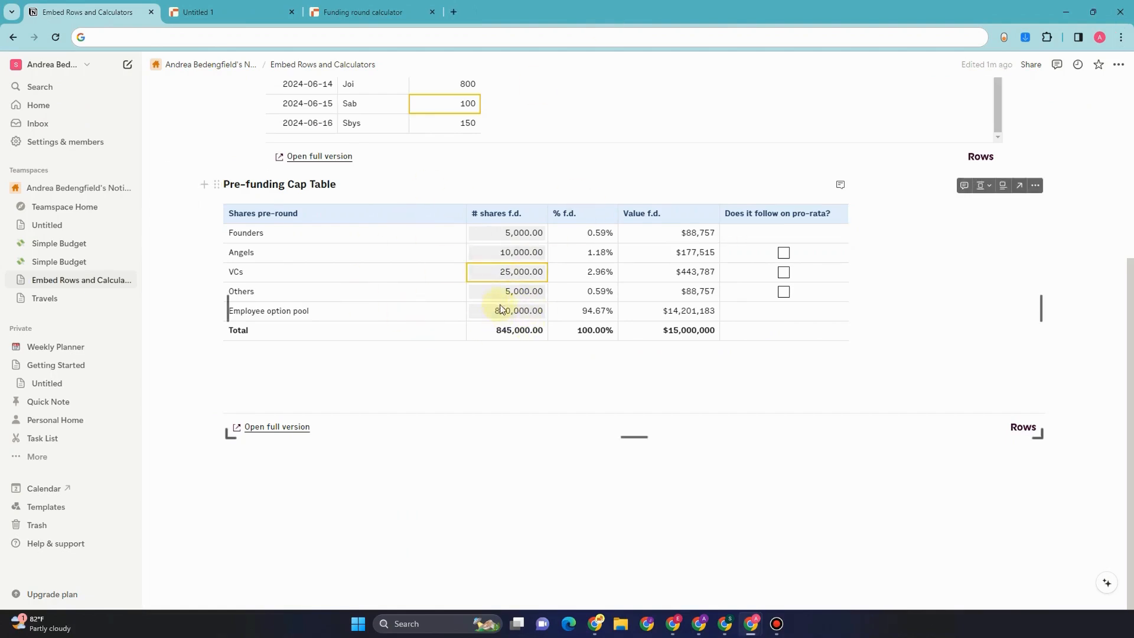
pyautogui.click(592, 235)
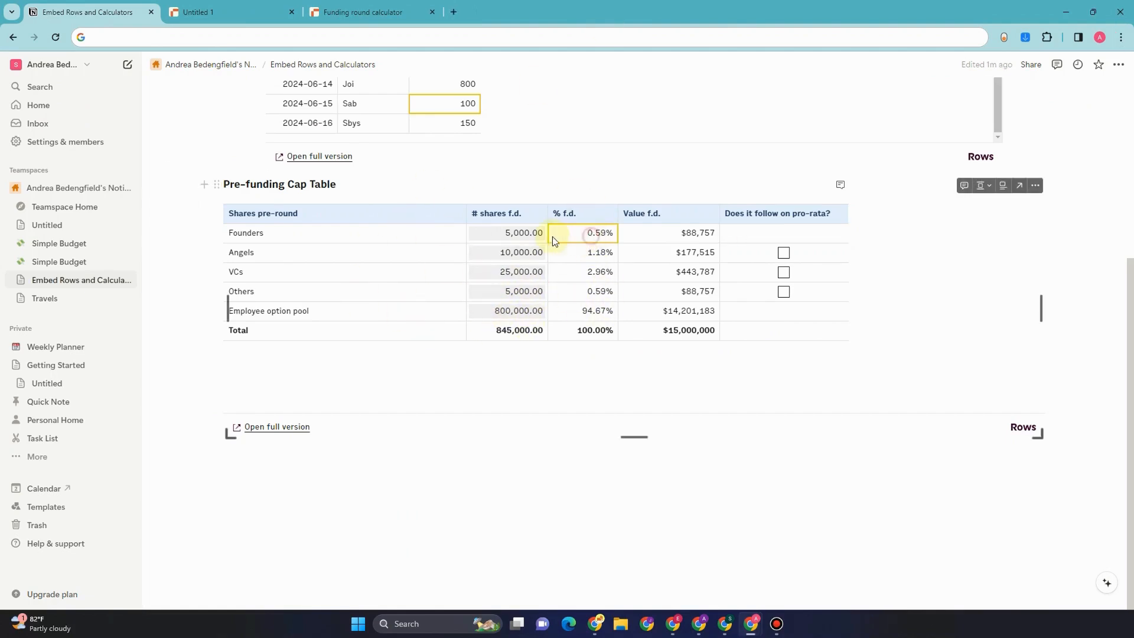
# - Set the number of shares to 65,000 for Founders and 5,000,000 for Angels in the embedded Pre-funding Cap Table
pyautogui.click(513, 235)
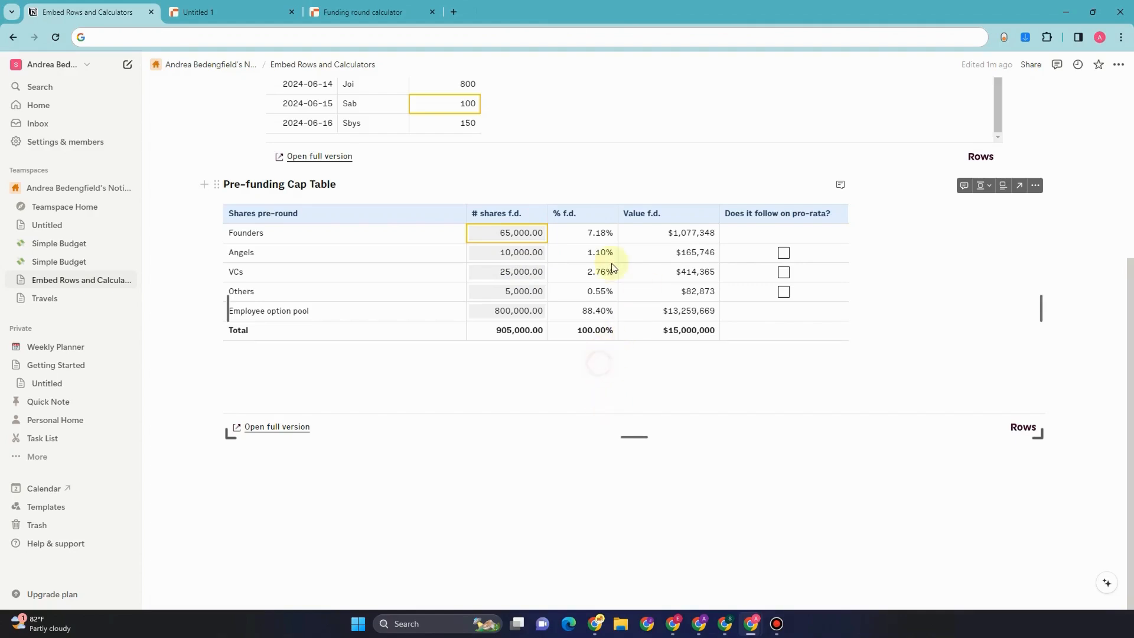
pyautogui.click(520, 248)
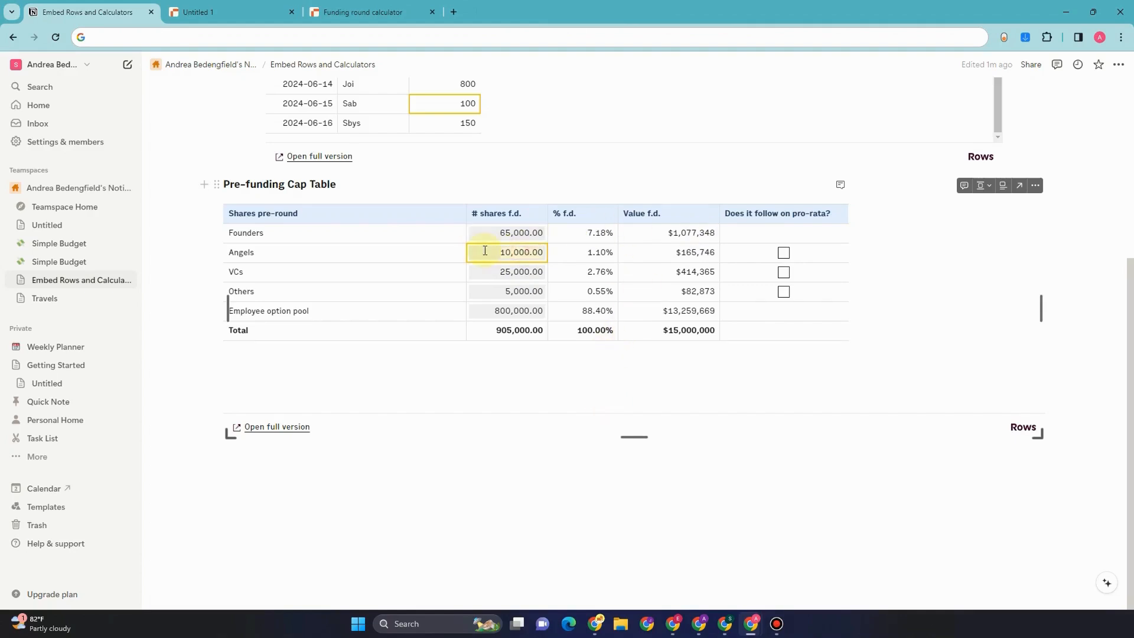
pyautogui.write('5,000,000')
pyautogui.press('Return')
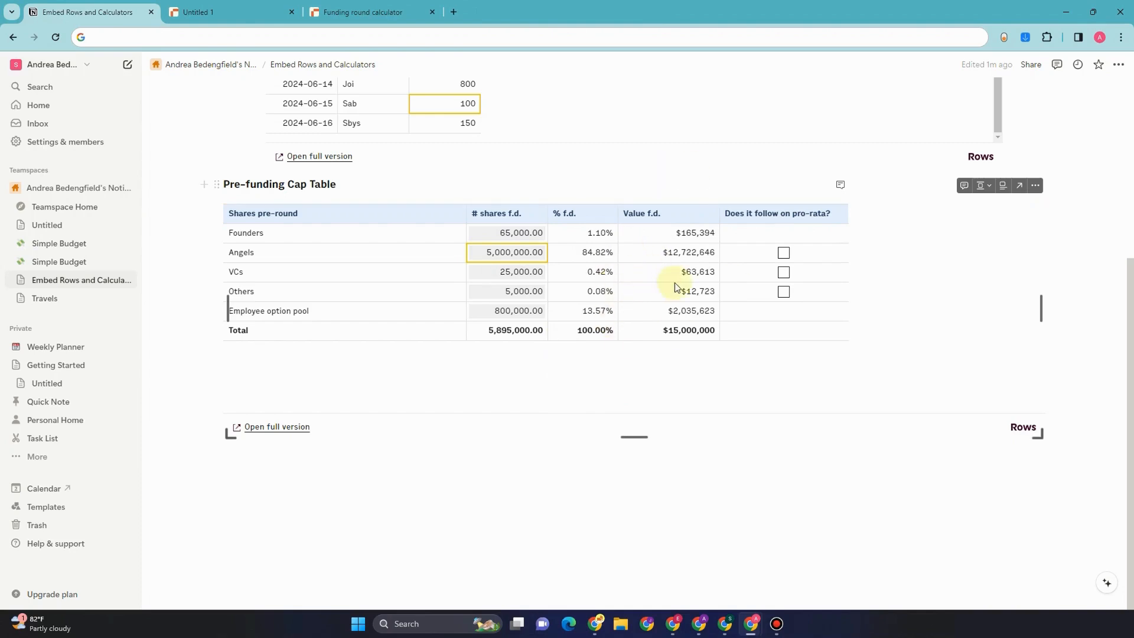
# - Switch to the Funding round calculator in Rows and copy the embed URL of the Funding round parameters table
pyautogui.click(247, 5)
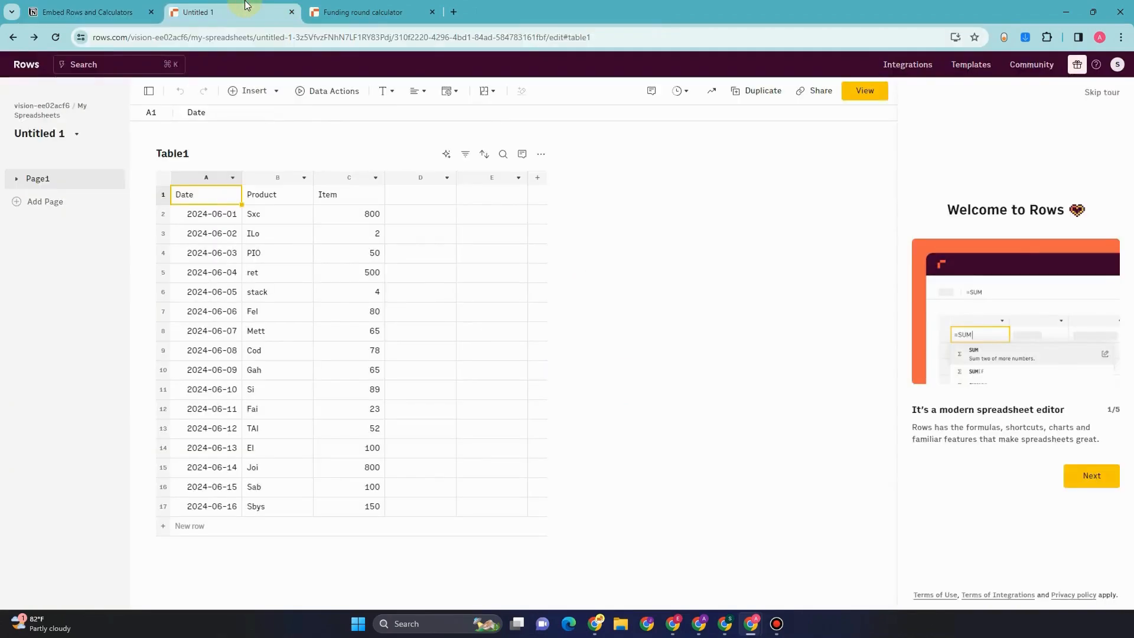
pyautogui.click(334, 12)
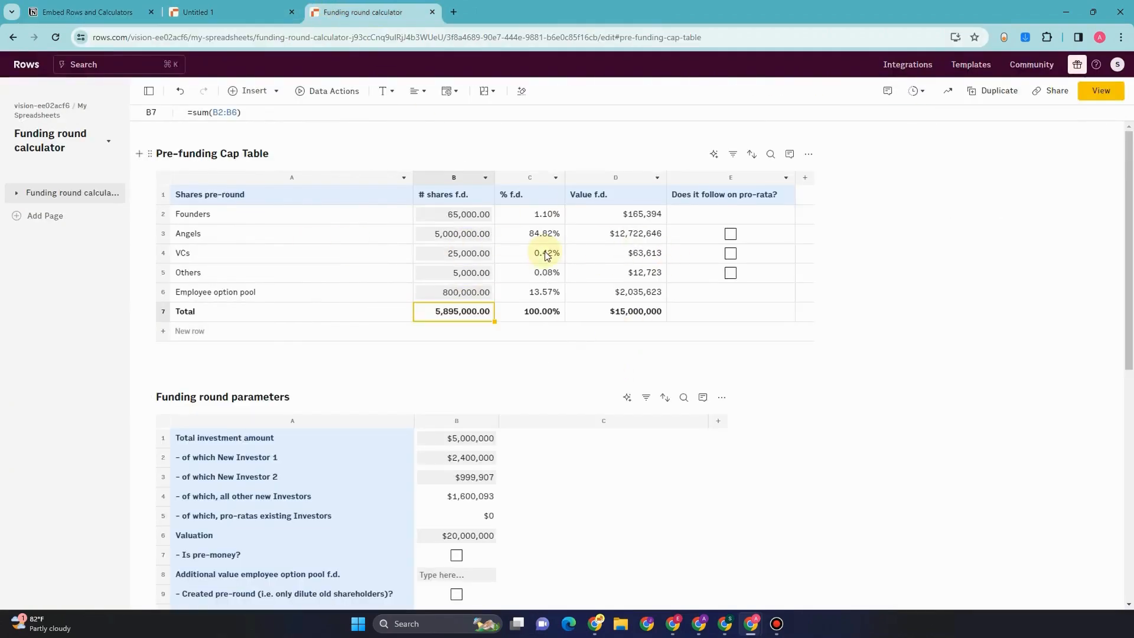
pyautogui.scroll(-4, 536, 499)
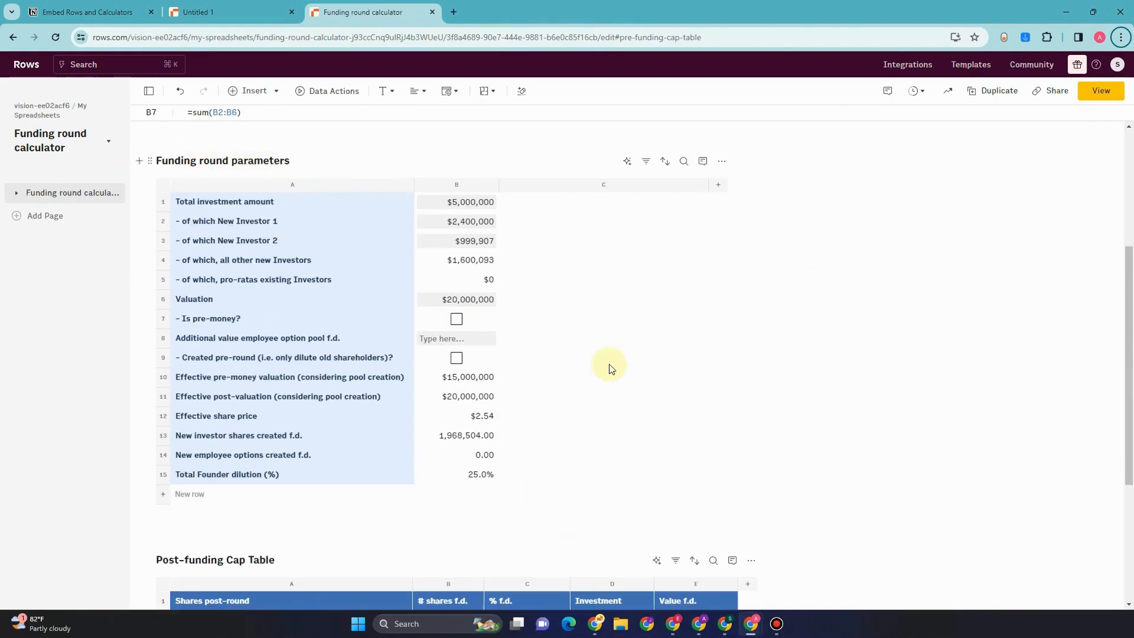
pyautogui.click(626, 378)
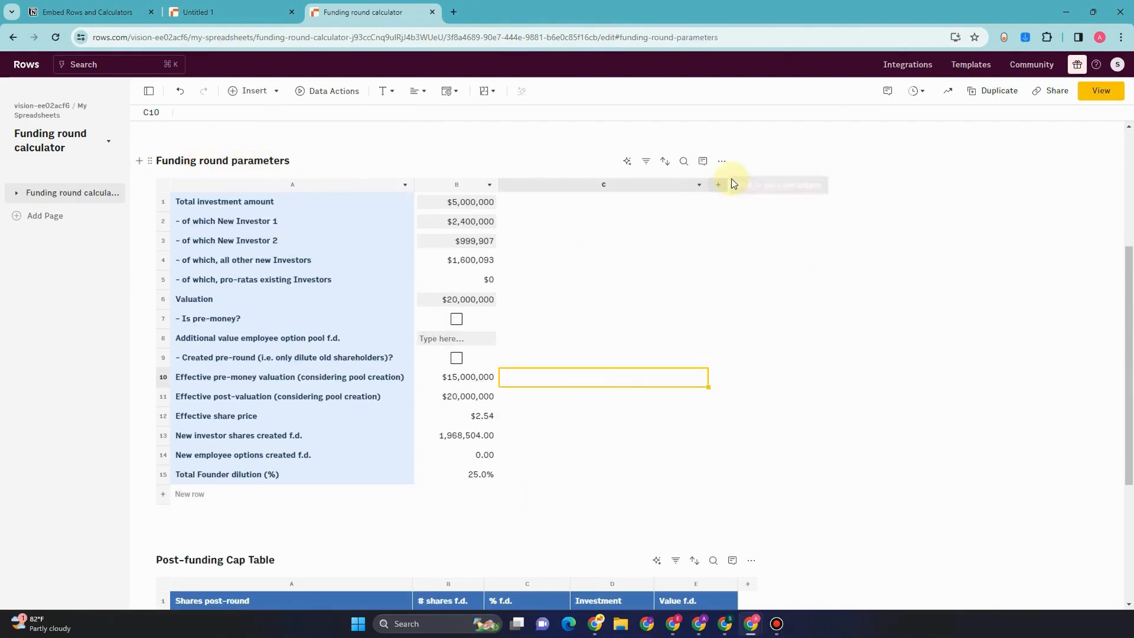
pyautogui.click(723, 163)
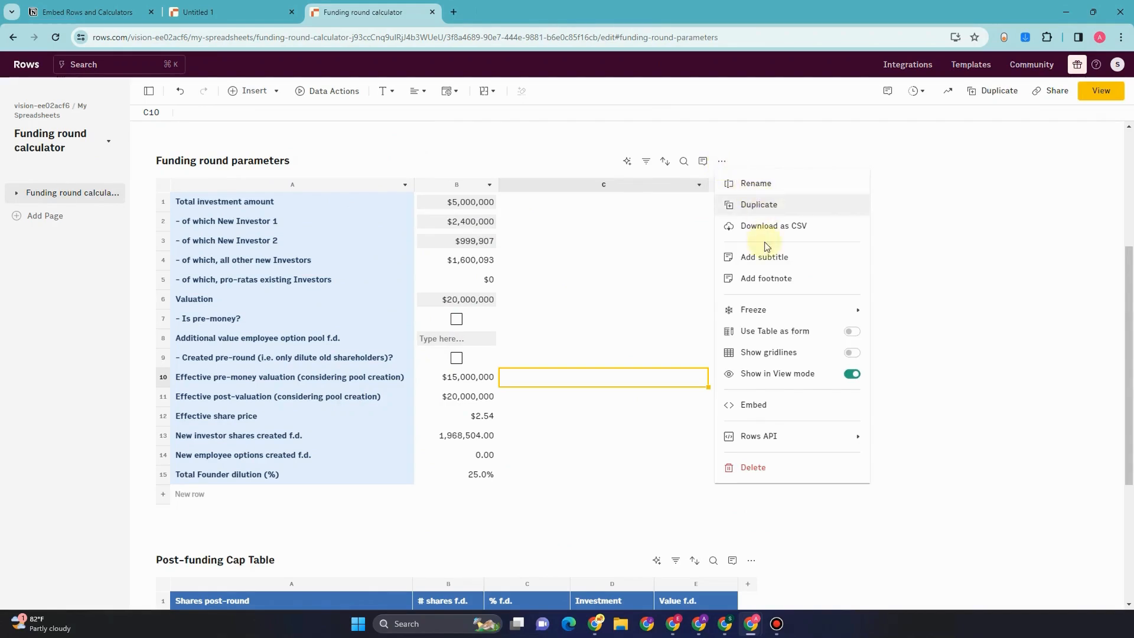
pyautogui.click(754, 404)
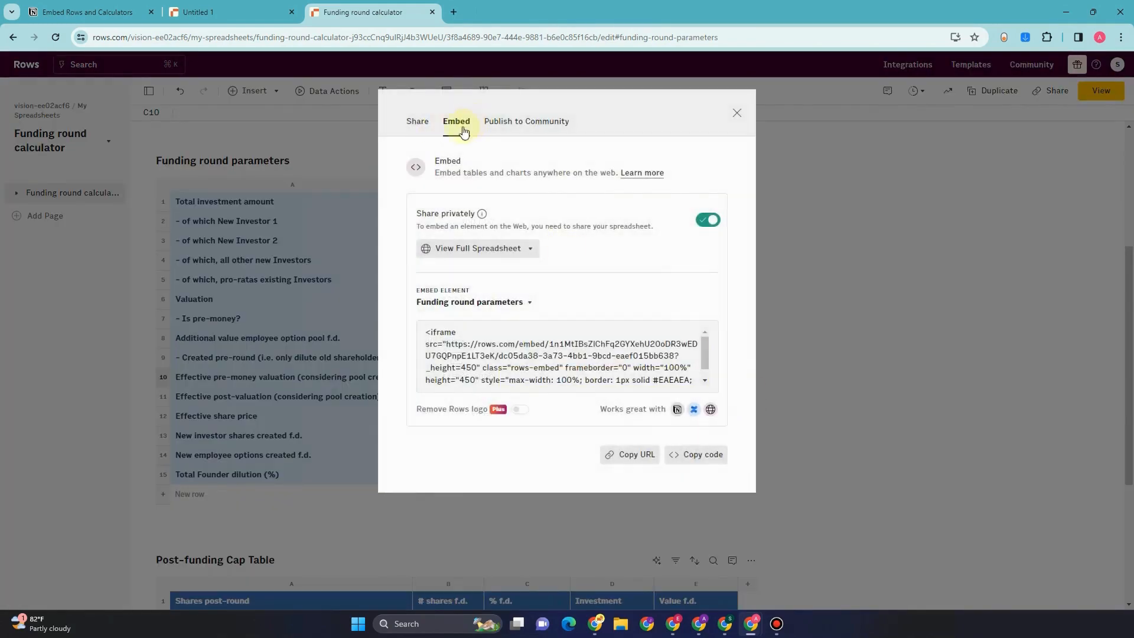
pyautogui.click(518, 248)
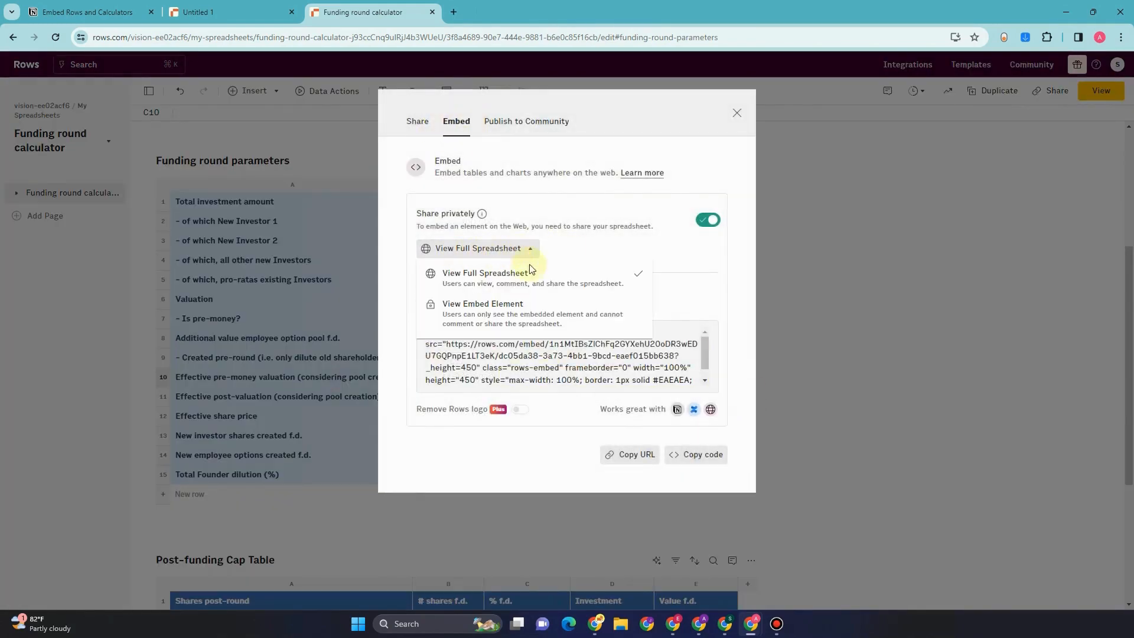
pyautogui.click(734, 288)
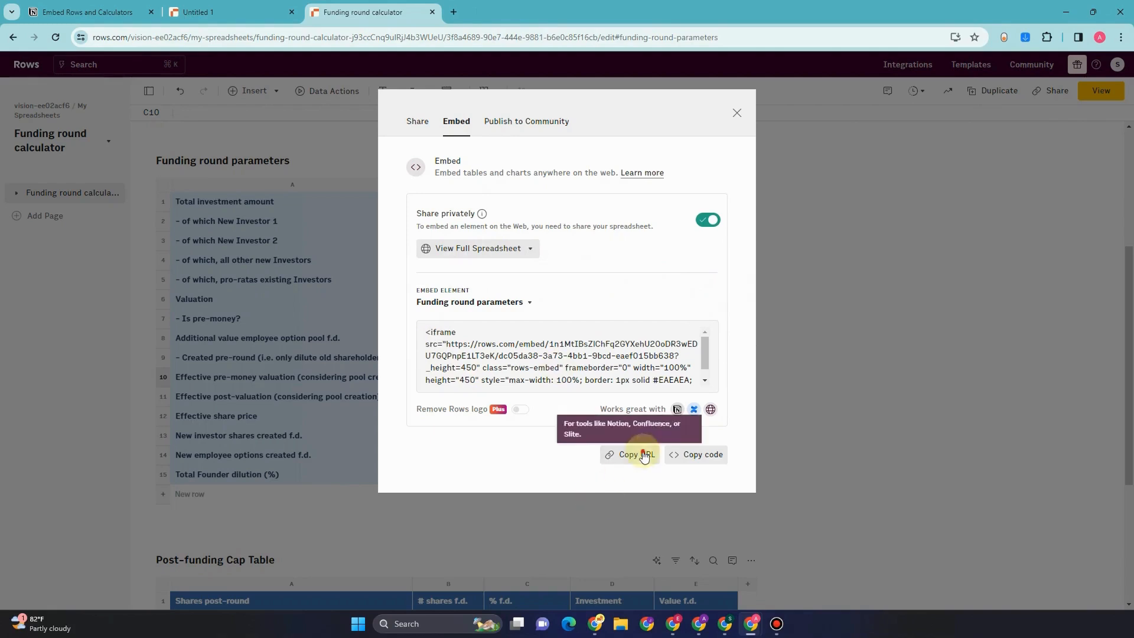
pyautogui.click(644, 457)
# - Paste the copied Funding round parameters URL below the Pre-funding Cap Table embed on the Notion page
pyautogui.click(88, 12)
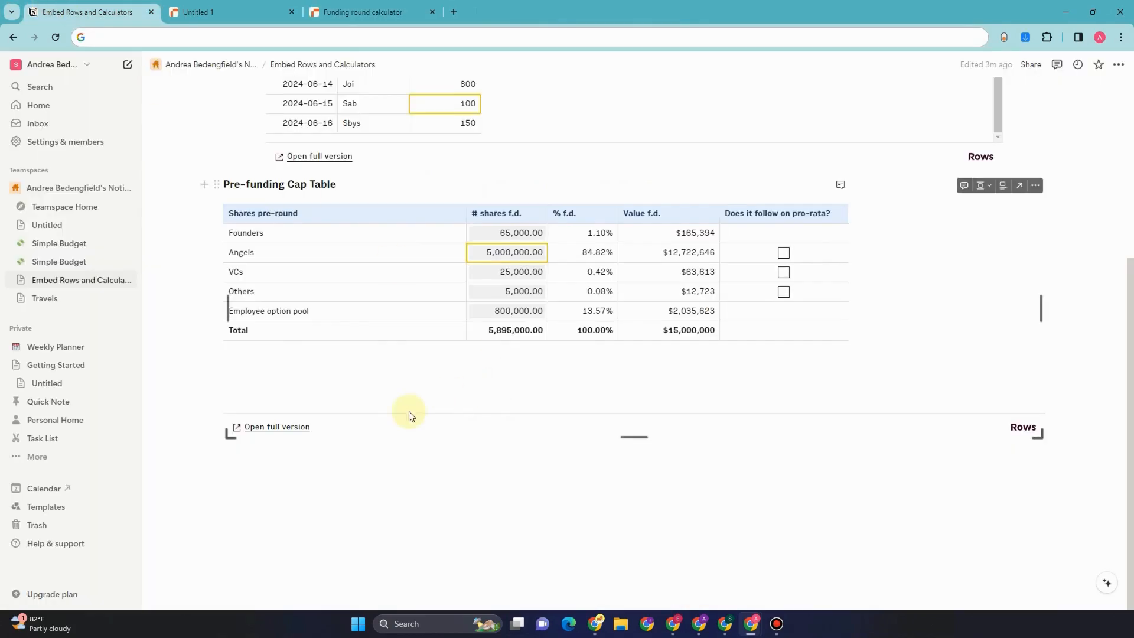
pyautogui.click(307, 469)
pyautogui.hotkey('ctrl', 'v')
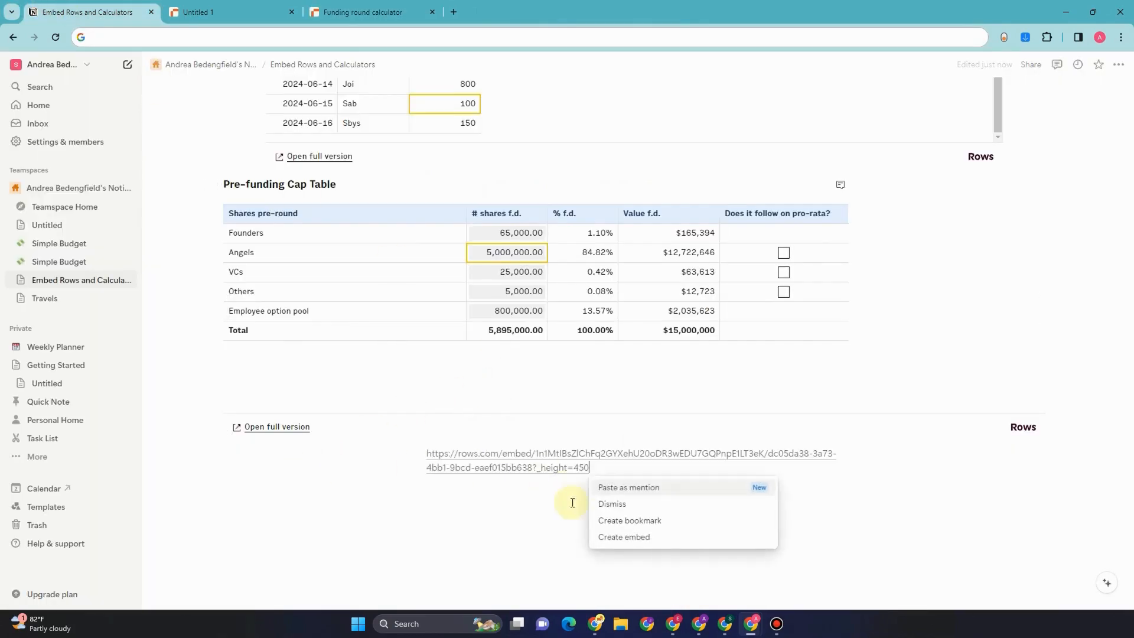